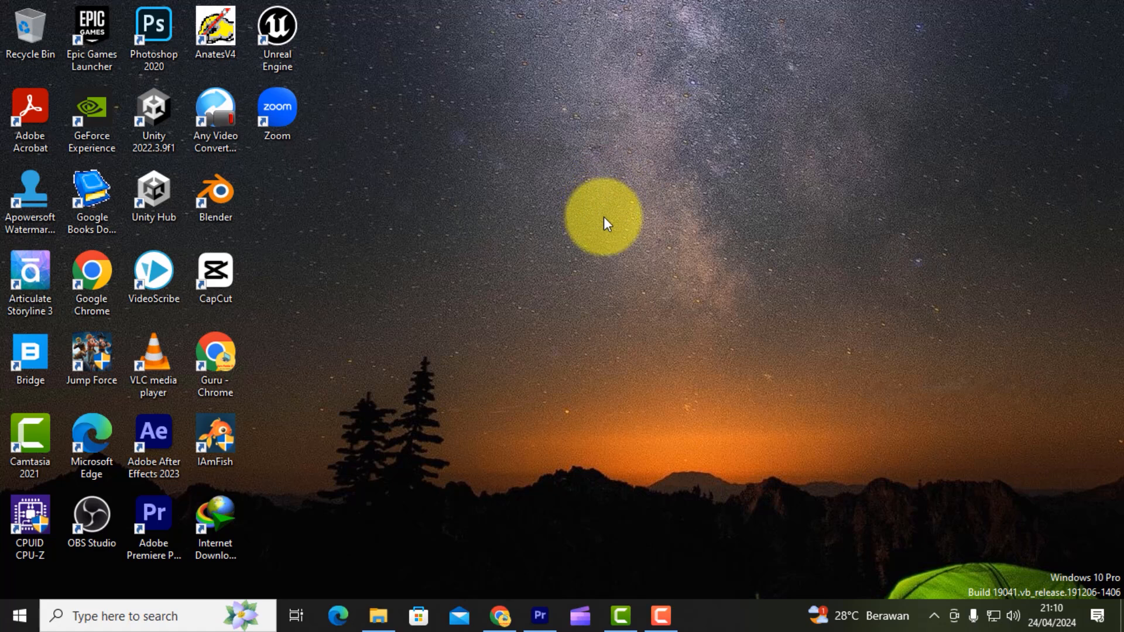
# Step: Switch to Chrome and download the anates.v4 archive from MediaFire, closing the ad pop-up and checking the recent download history
pyautogui.click(495, 615)
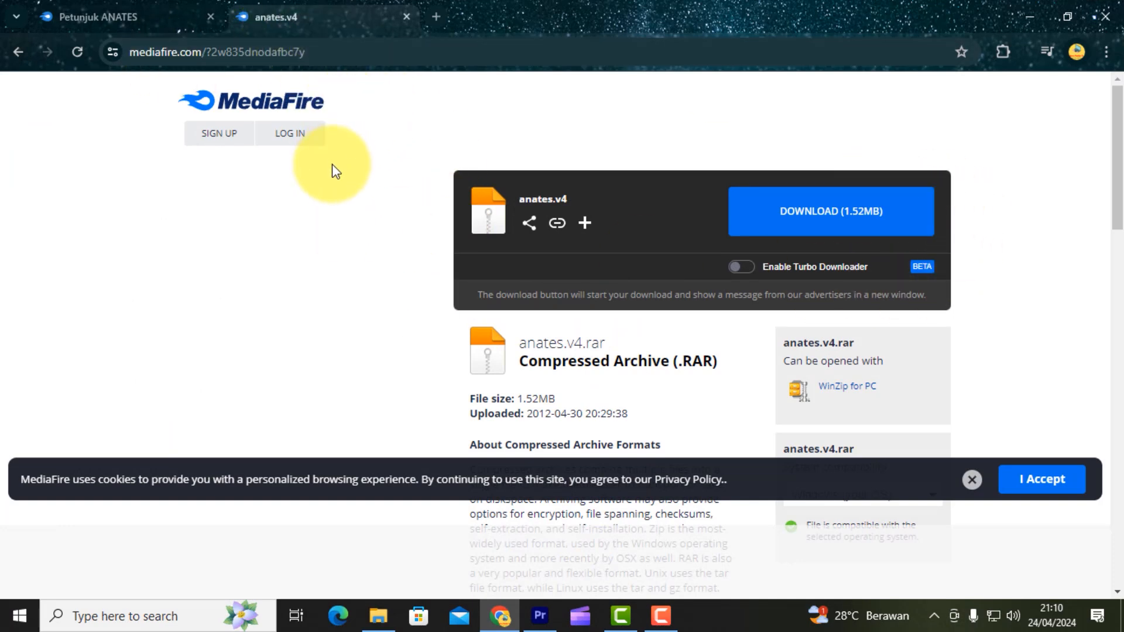
pyautogui.click(840, 220)
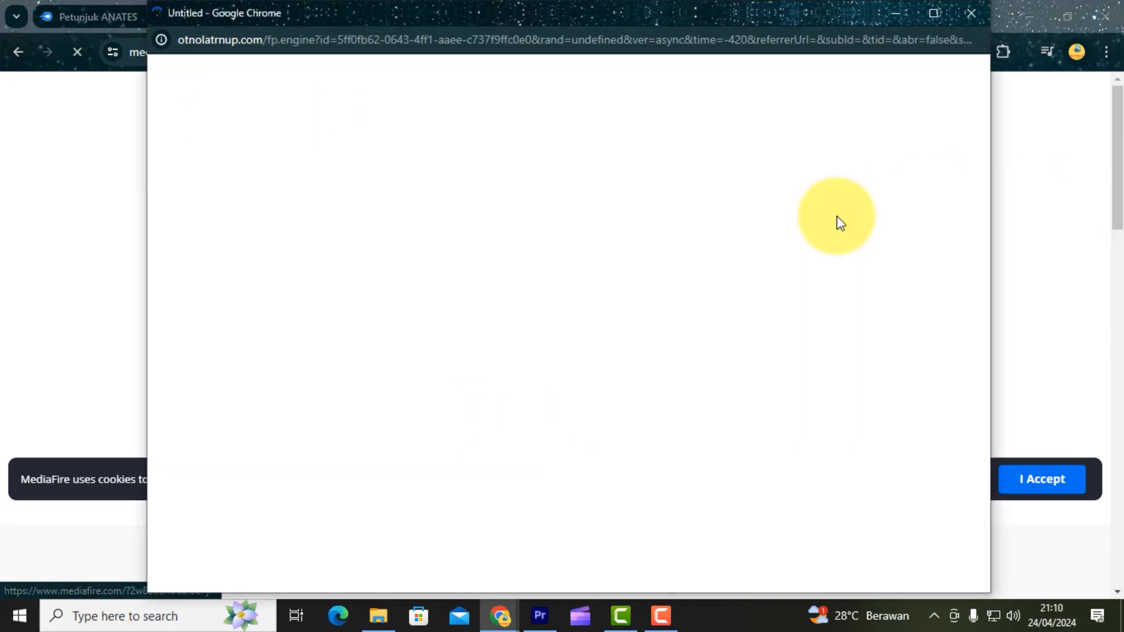
pyautogui.click(972, 13)
pyautogui.click(1045, 51)
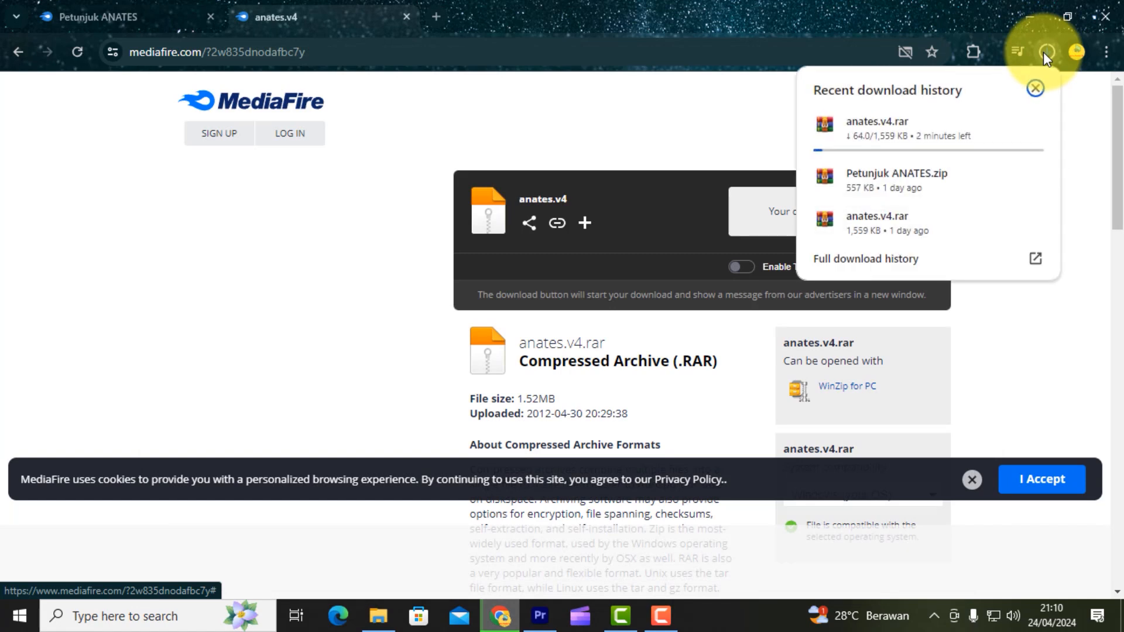
pyautogui.click(679, 131)
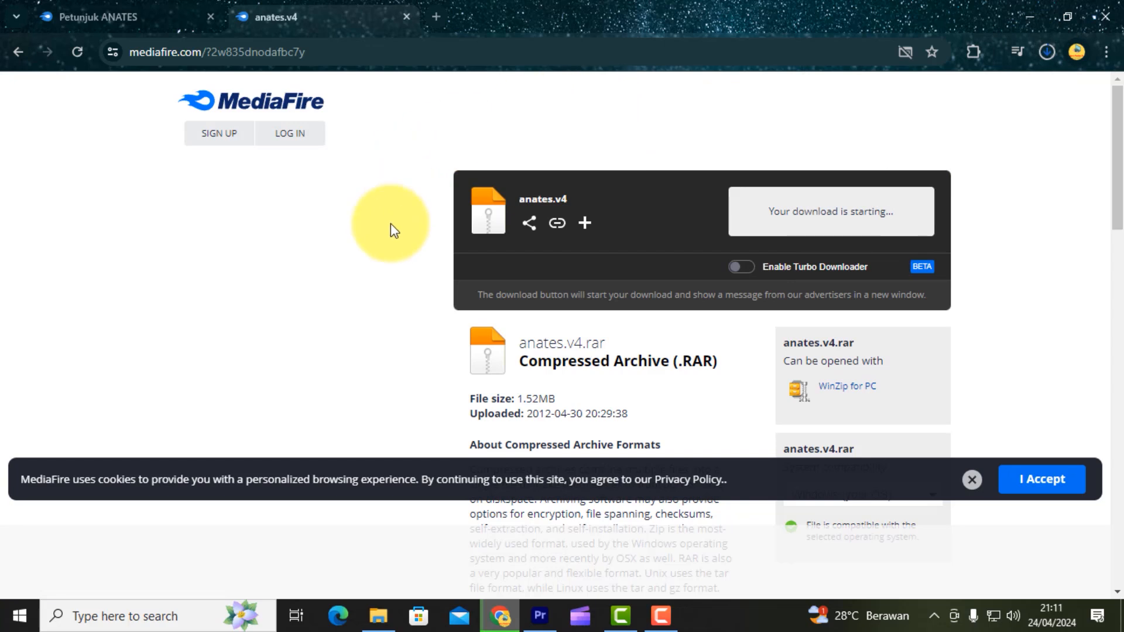
# Step: Download the Petunjuk ANATES archive from its MediaFire page, close the ad pop-up and check the recent downloads
pyautogui.click(118, 16)
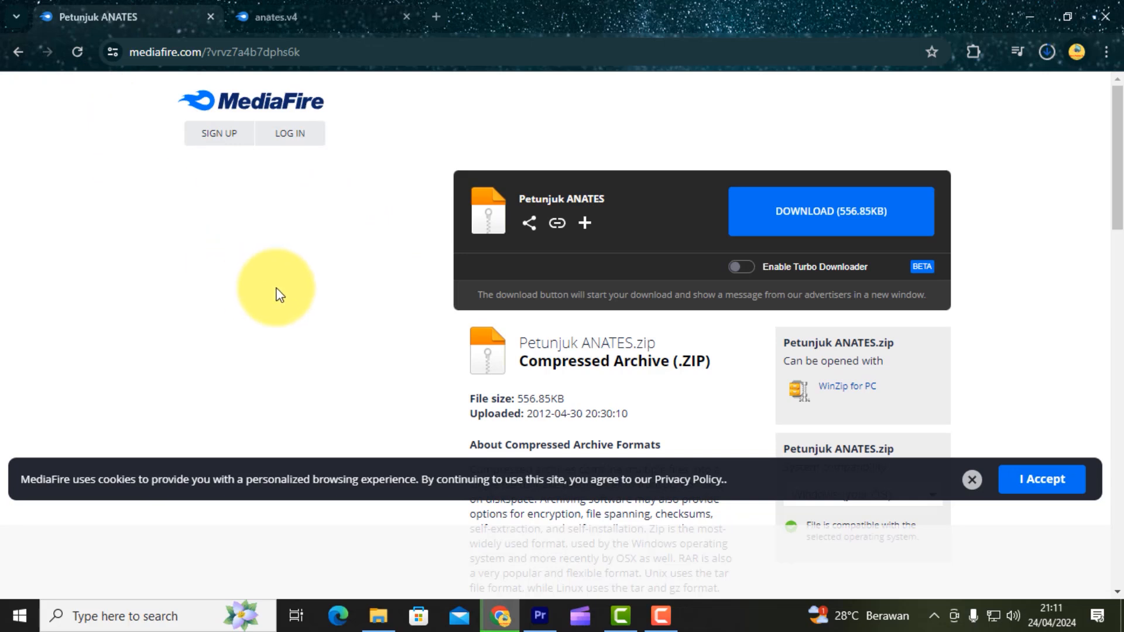
pyautogui.click(810, 222)
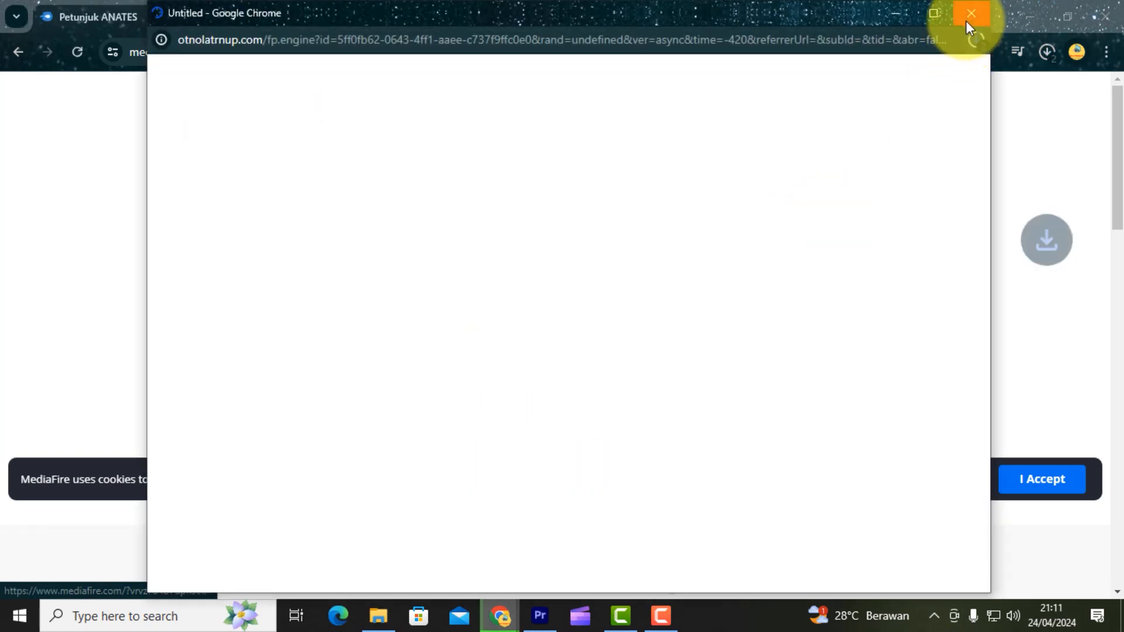
pyautogui.click(967, 18)
pyautogui.click(1046, 53)
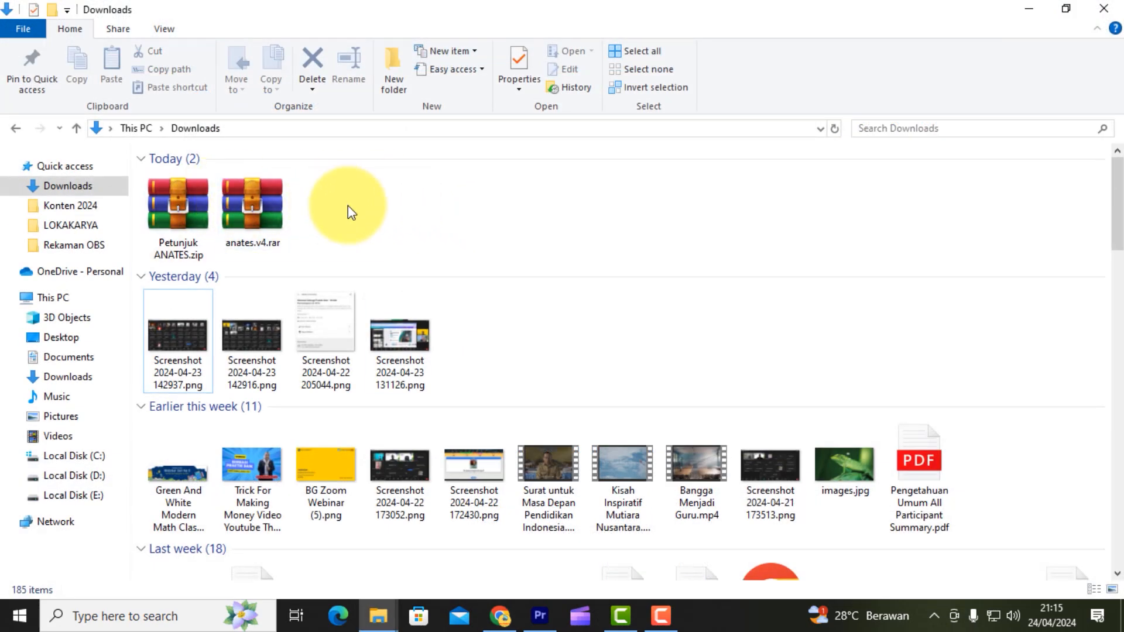
# Step: Extract anates.v4.rar into an anates.v4 folder inside Downloads and close the archive
pyautogui.doubleClick(259, 206)
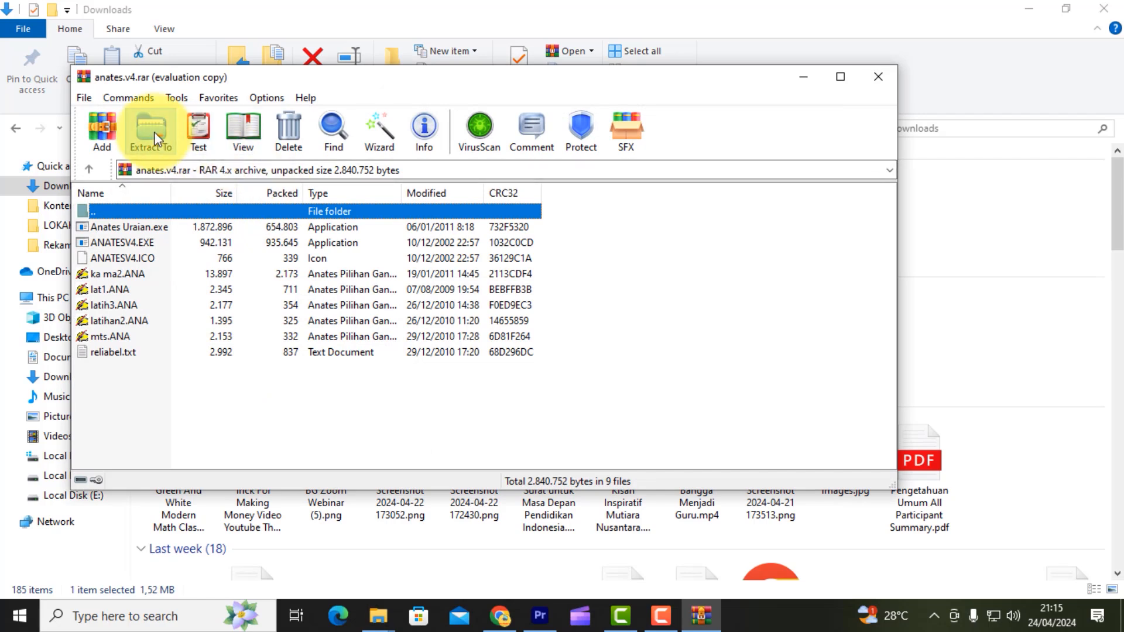
pyautogui.click(153, 132)
pyautogui.click(567, 290)
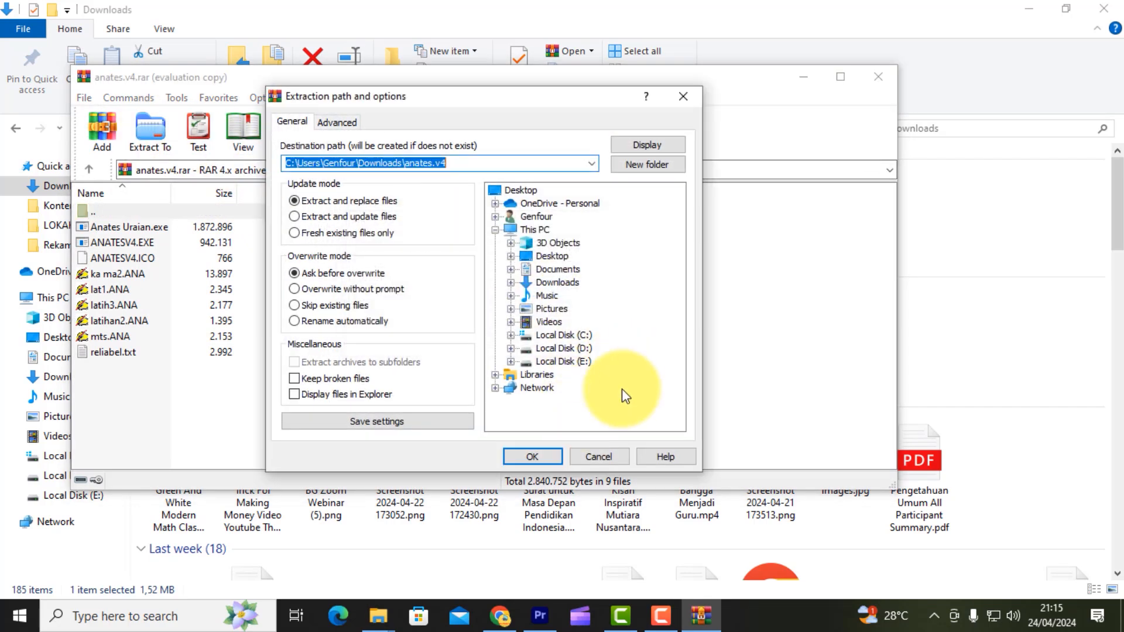
pyautogui.click(530, 457)
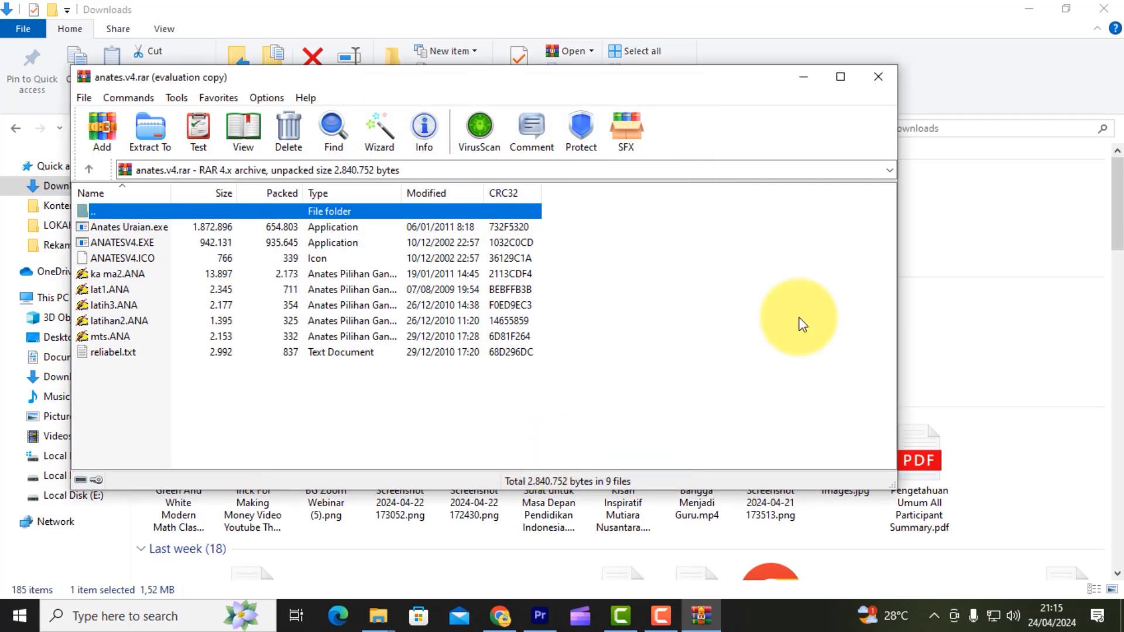
pyautogui.click(890, 83)
# Step: Extract Petunjuk ANATES.zip into a Petunjuk ANATES folder inside Downloads and close the archive
pyautogui.click(171, 210)
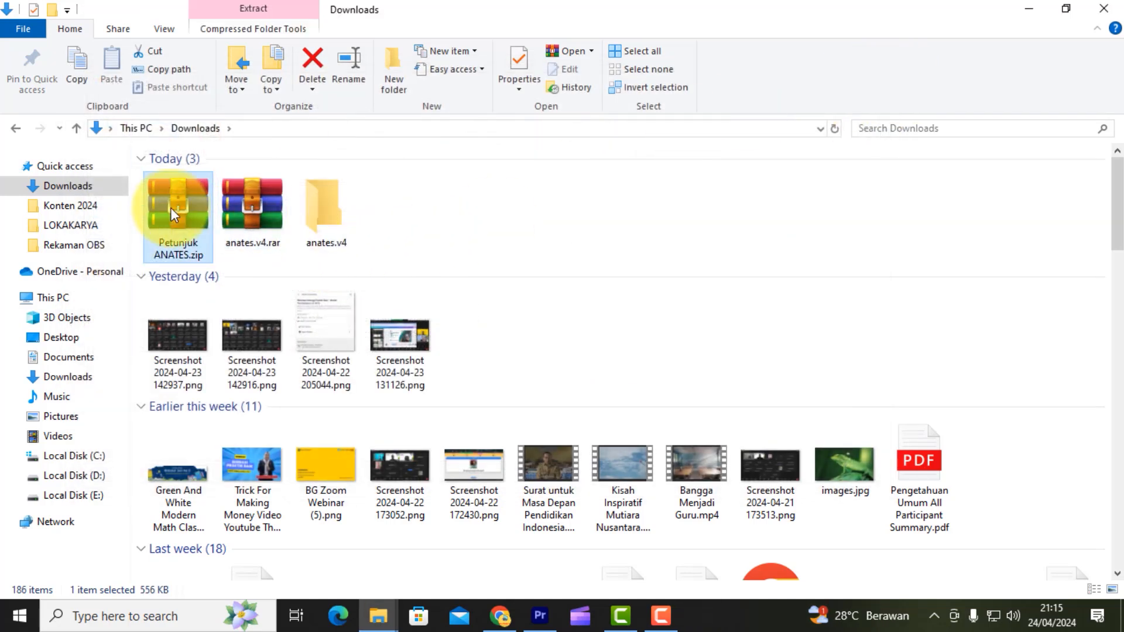
pyautogui.doubleClick(170, 208)
pyautogui.click(141, 126)
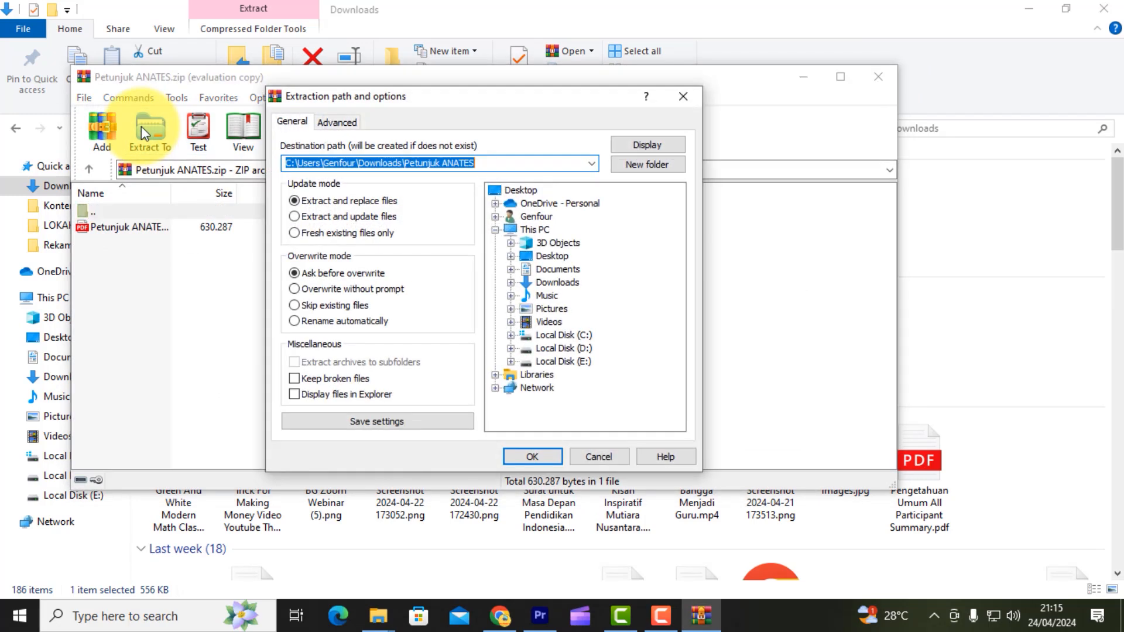
pyautogui.click(577, 300)
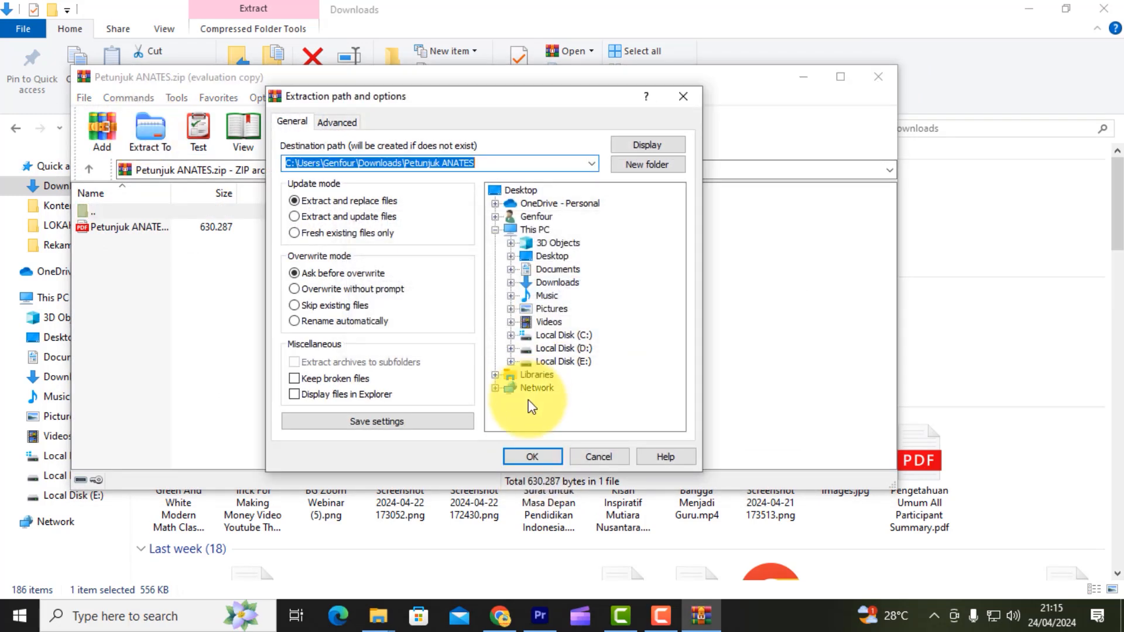
pyautogui.click(525, 456)
pyautogui.click(866, 79)
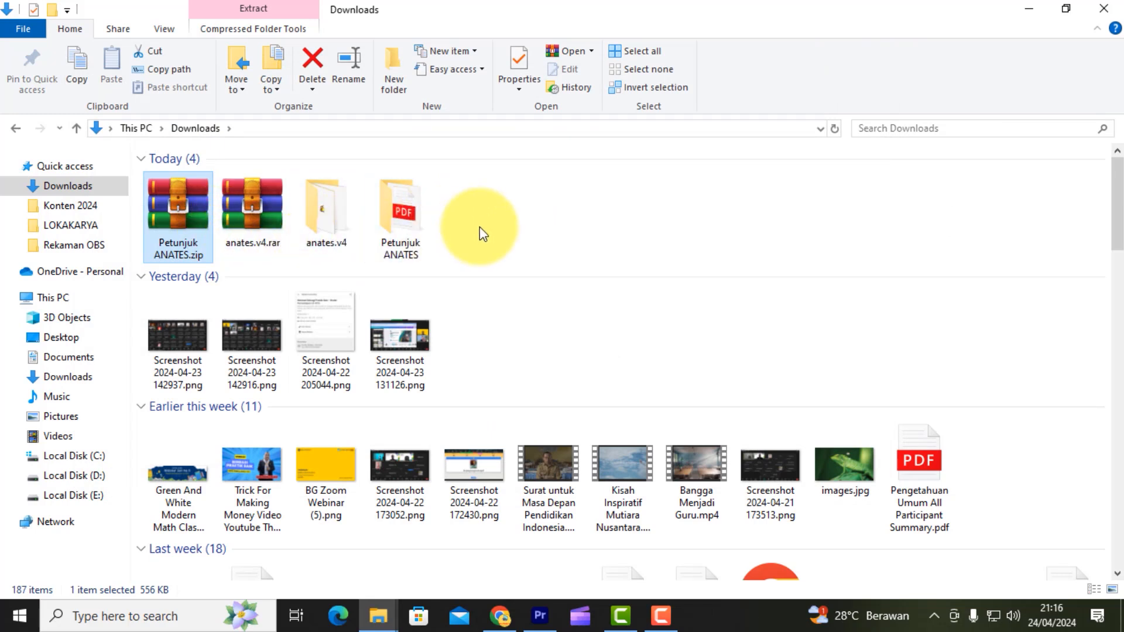
# Step: Run ANATESV4.EXE from the extracted anates.v4 folder as administrator
pyautogui.doubleClick(323, 218)
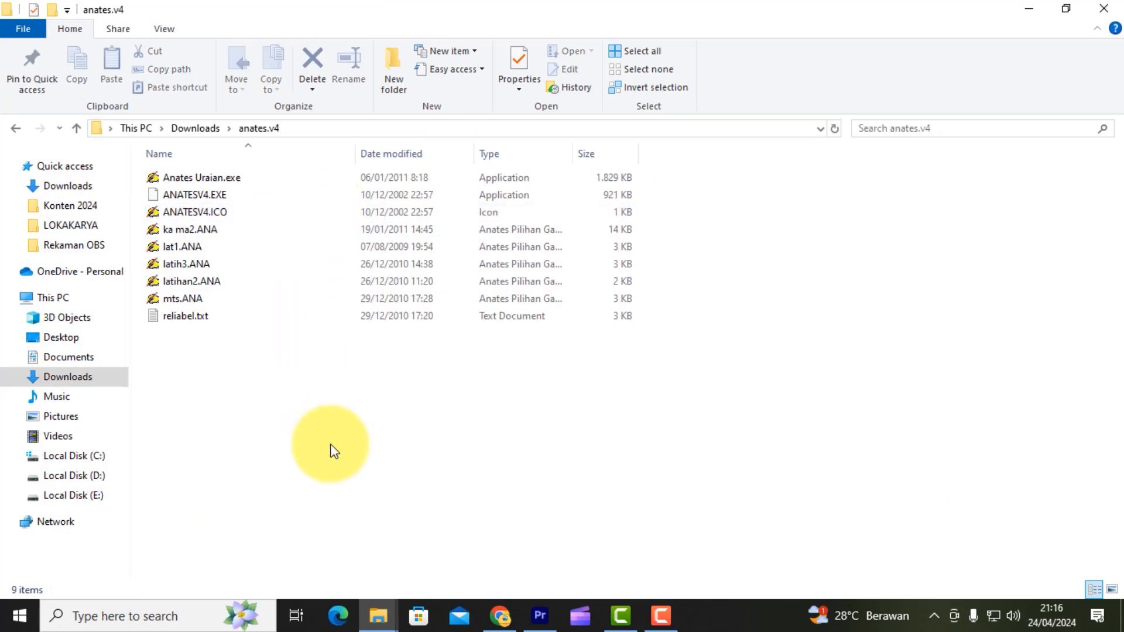
pyautogui.rightClick(212, 198)
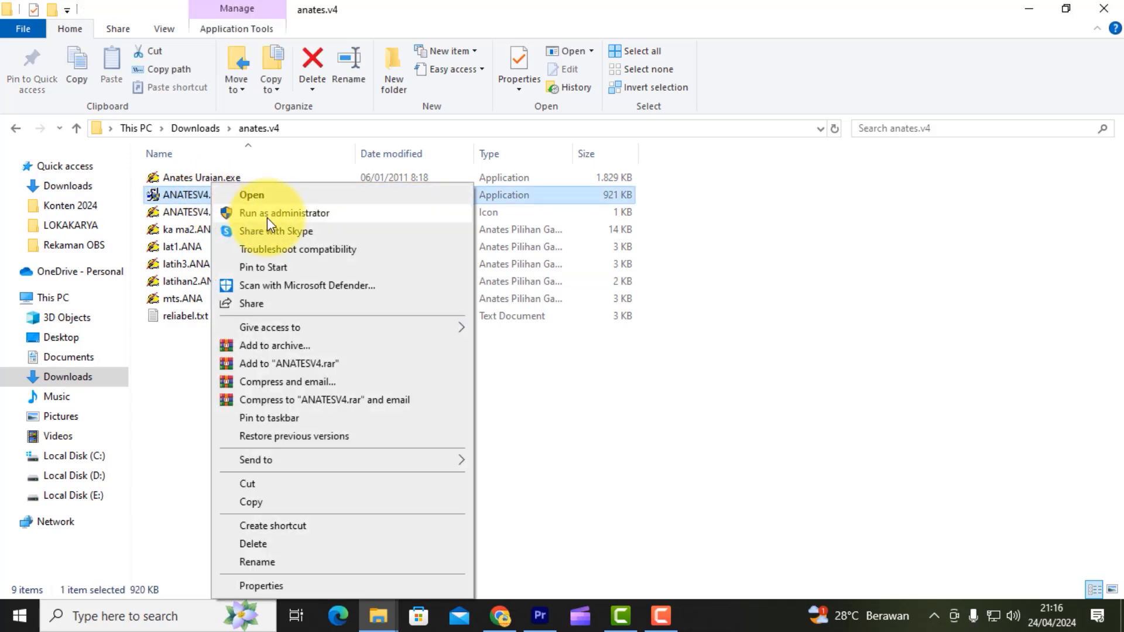
pyautogui.click(267, 215)
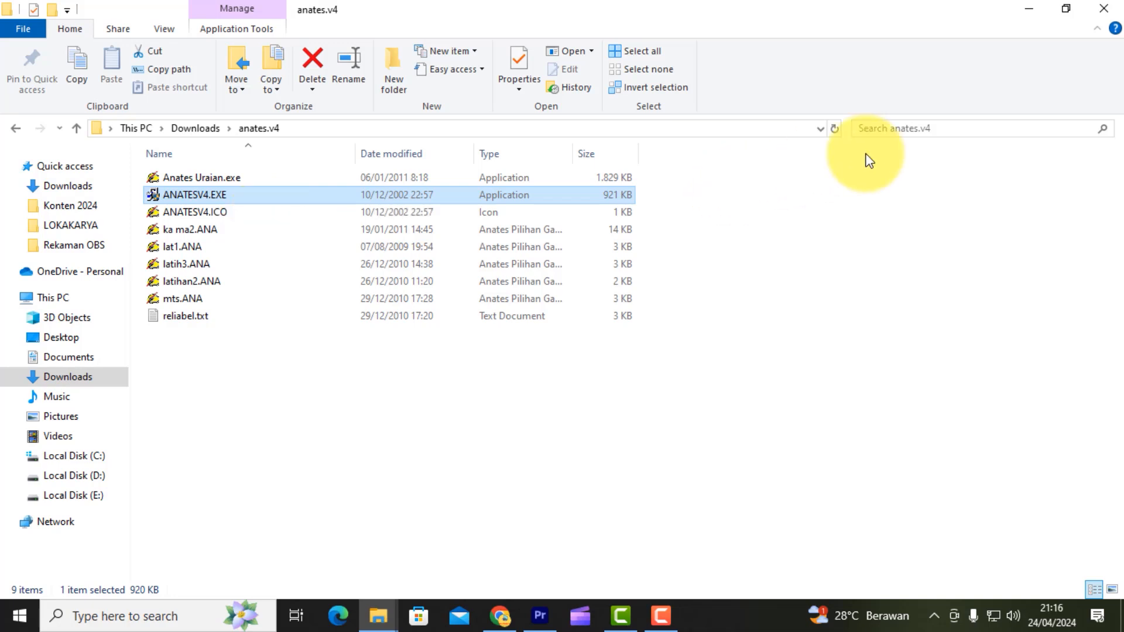
# Step: Close the anates.v4 folder window and refresh the desktop
pyautogui.click(1101, 9)
pyautogui.rightClick(494, 144)
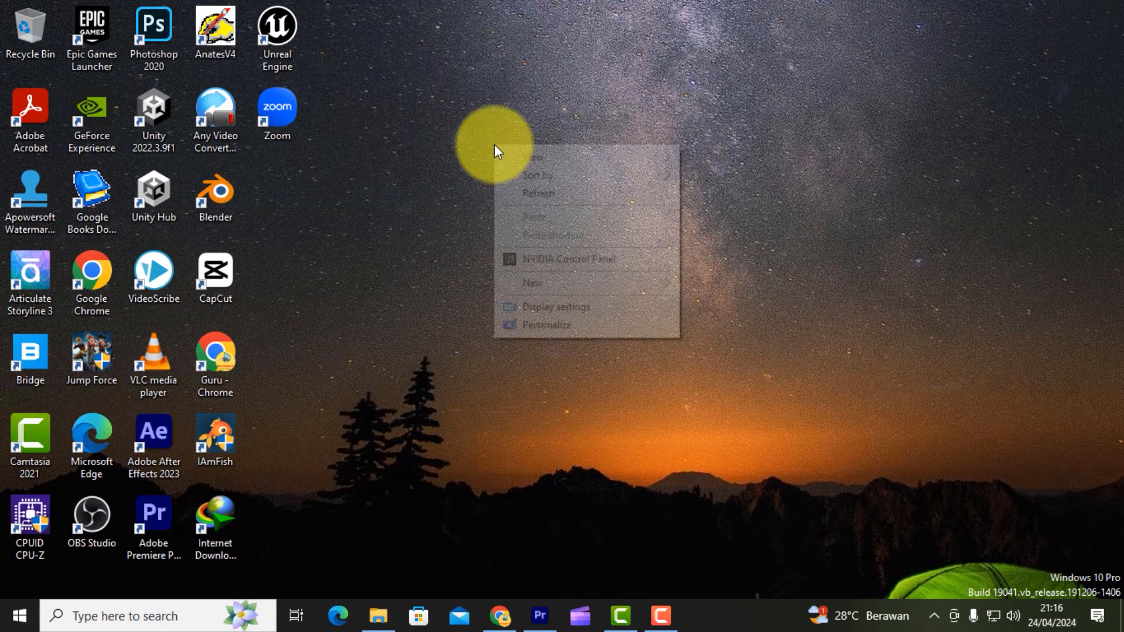
pyautogui.click(539, 191)
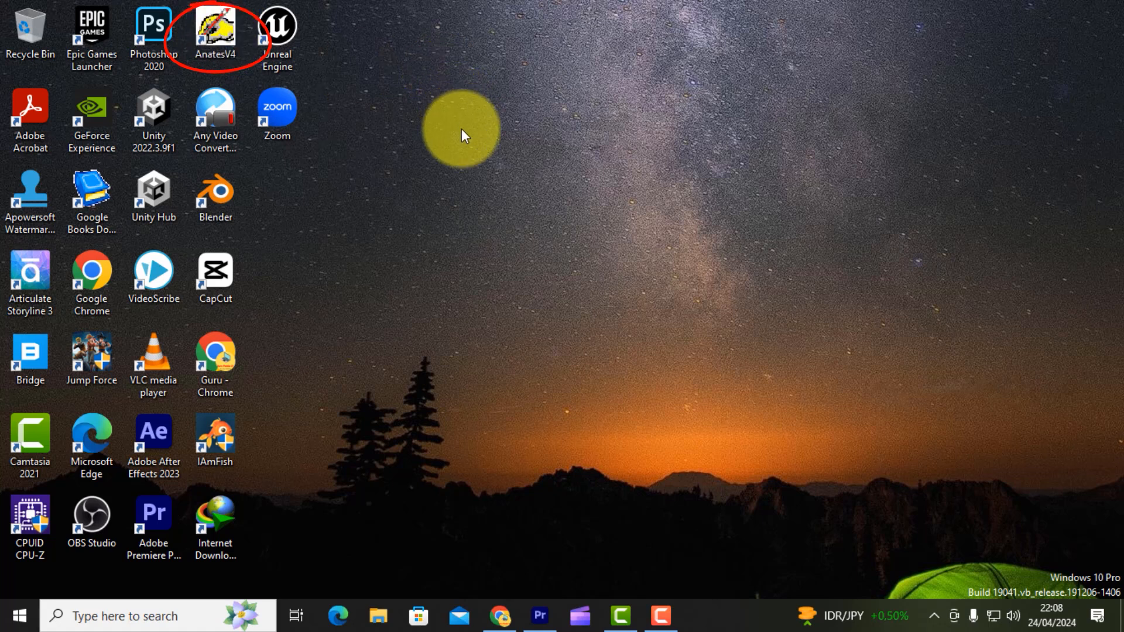
# Step: Launch AnatesV4 from the desktop and start its multiple-choice module, Anates Pilihan Ganda
pyautogui.doubleClick(218, 33)
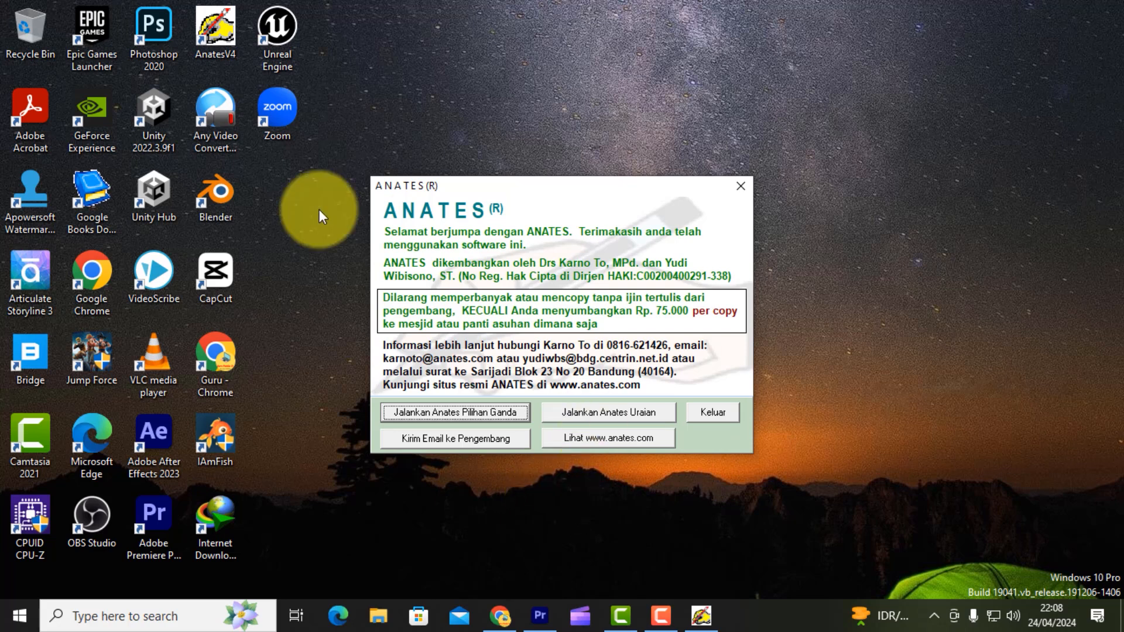
pyautogui.click(458, 415)
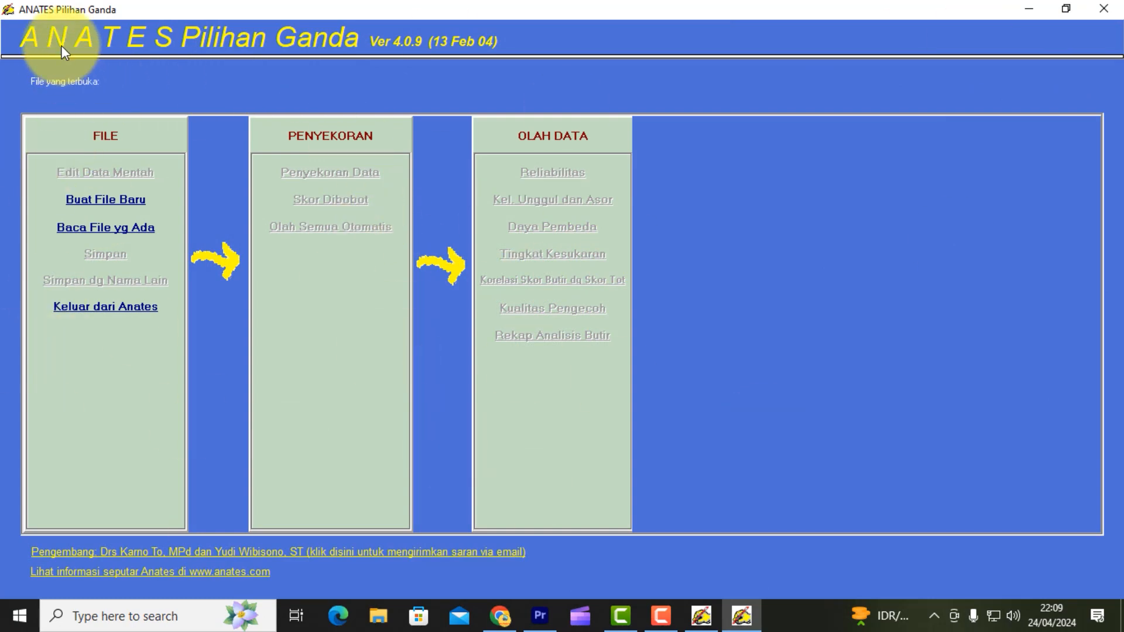
# Step: Create a new file with 10 subjects, 10 question items and 4 answer choices
pyautogui.click(104, 205)
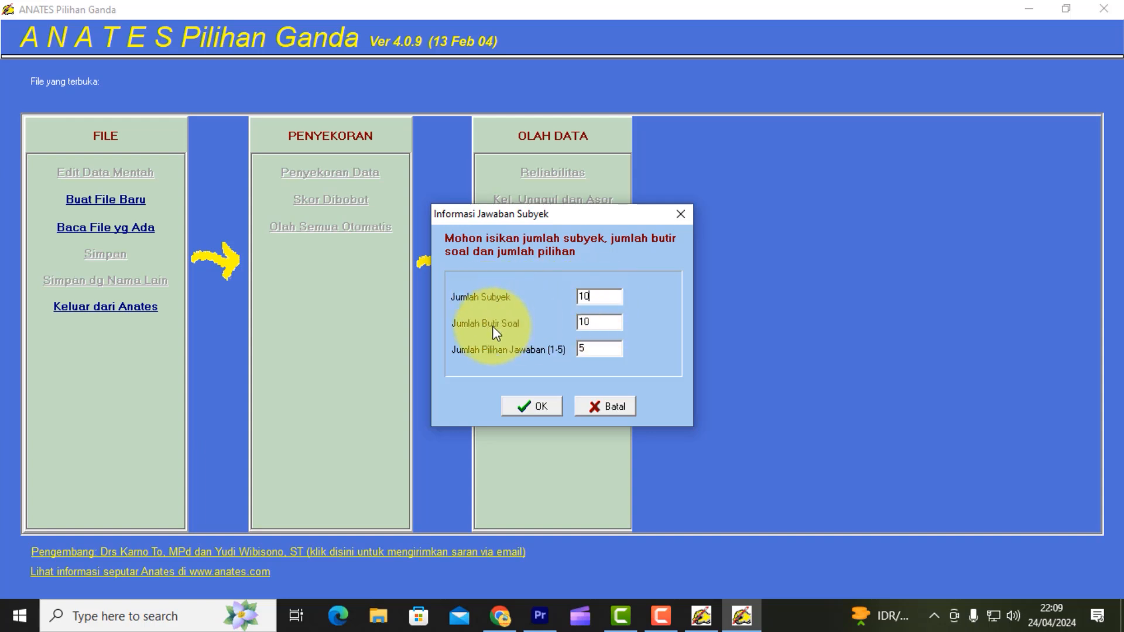
pyautogui.click(602, 326)
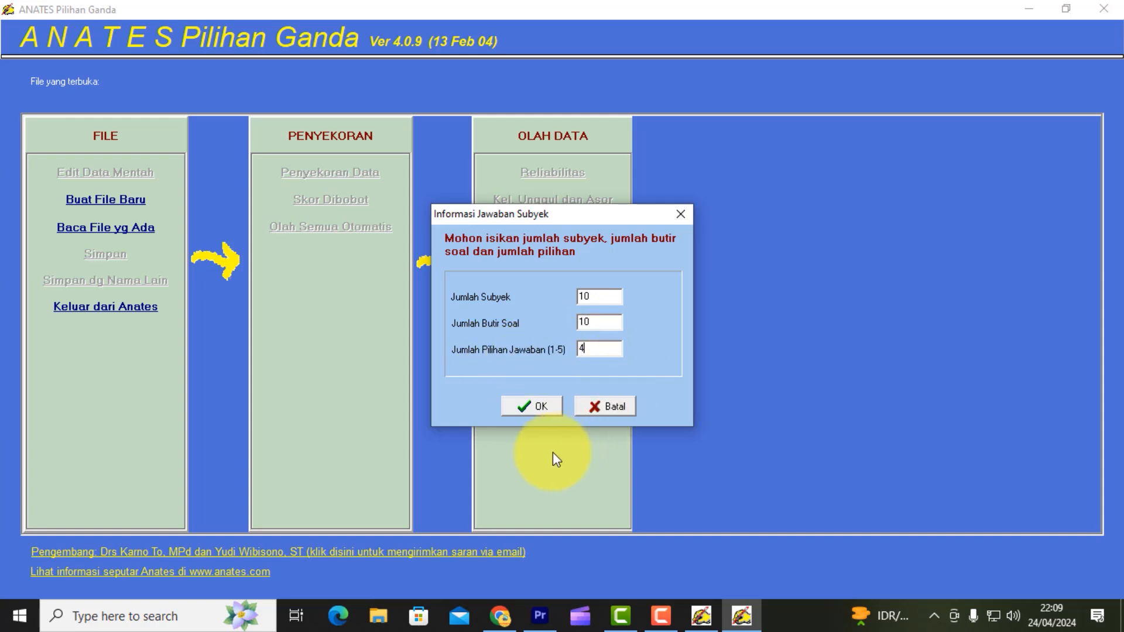
pyautogui.click(527, 406)
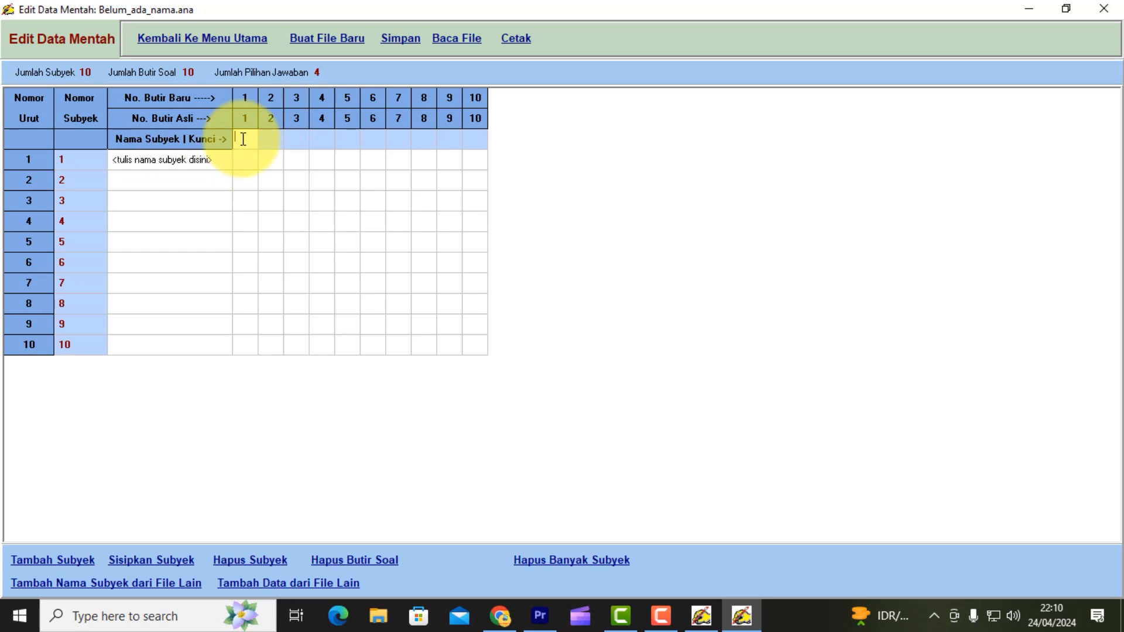
# Step: Fill the answer key row for items 1 to 10 with A, B, D, C, A, D, C, B, D, A
pyautogui.write('ABDCADCB')
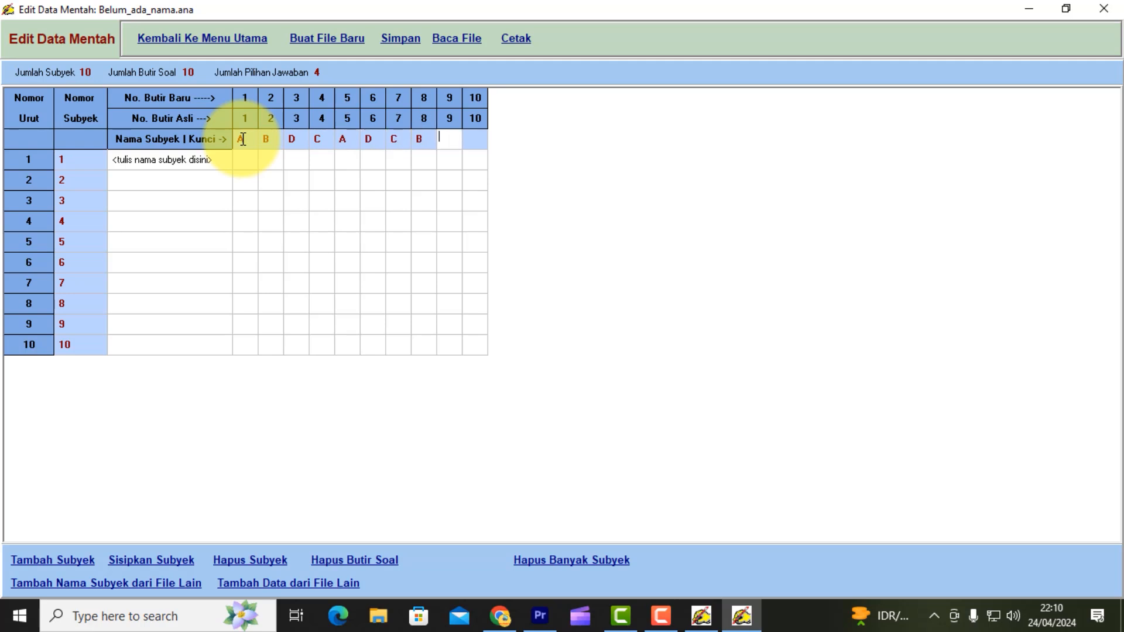
pyautogui.write('D')
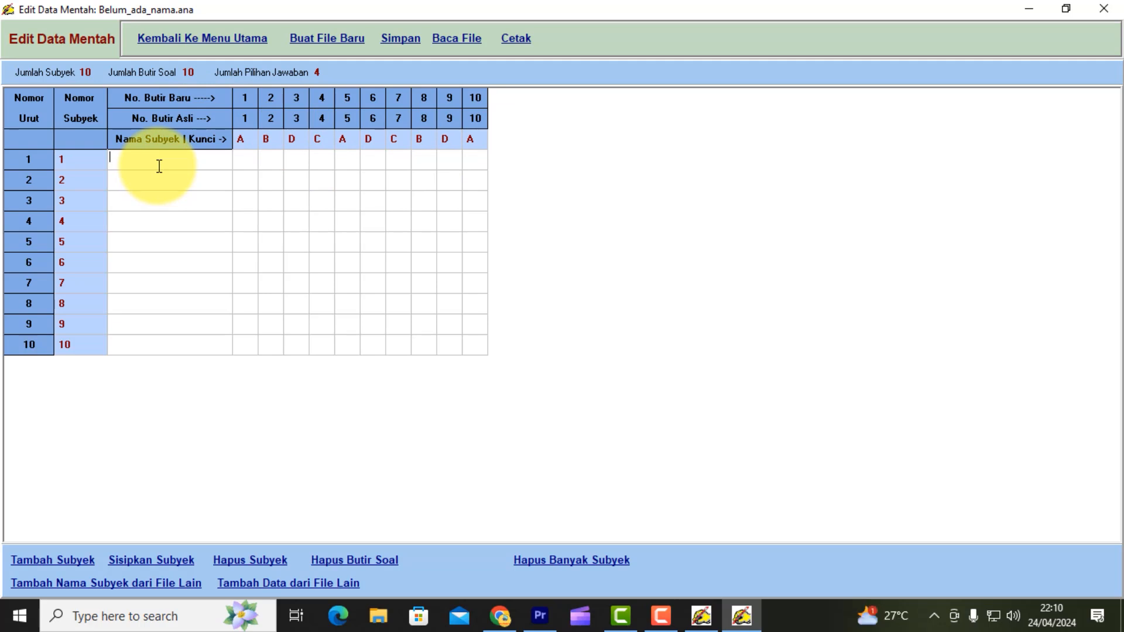
# Step: Enter the ten students' names in the subject name column, one per row
pyautogui.write('aND')
pyautogui.press('BackSpace')
pyautogui.press('BackSpace')
pyautogui.press('BackSpace')
pyautogui.write('Andi')
pyautogui.press('Return')
pyautogui.press('Return')
pyautogui.write('Bella')
pyautogui.press('Return')
pyautogui.write('Cinta')
pyautogui.press('Return')
pyautogui.write('Dede Elang Furi Gilang')
pyautogui.press('Return')
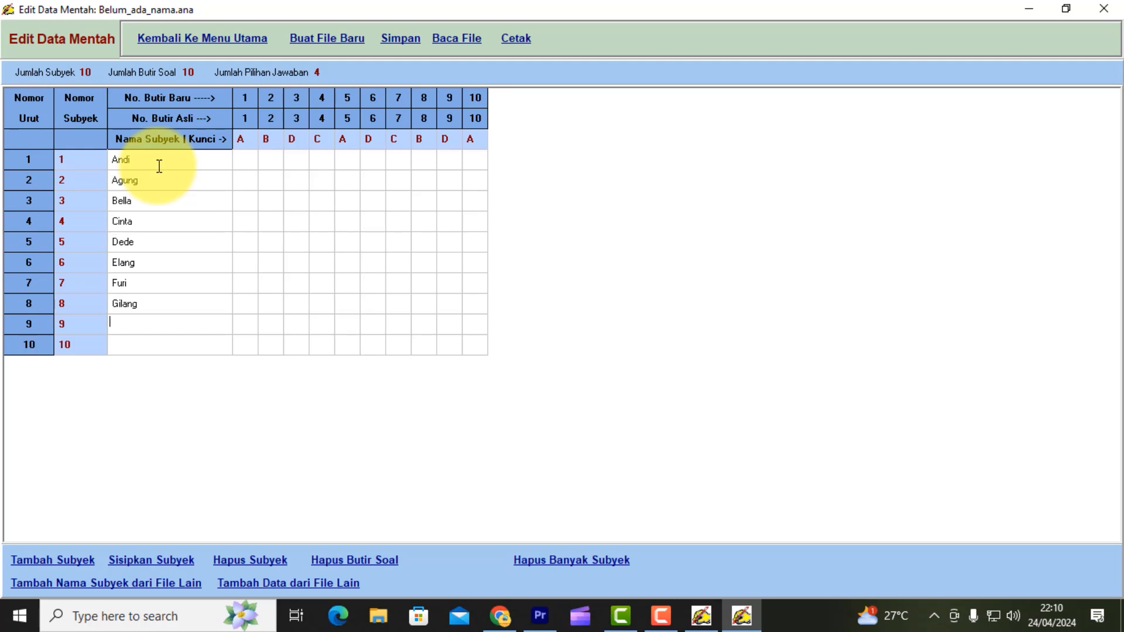
pyautogui.write('Raska Tari')
pyautogui.press('Return')
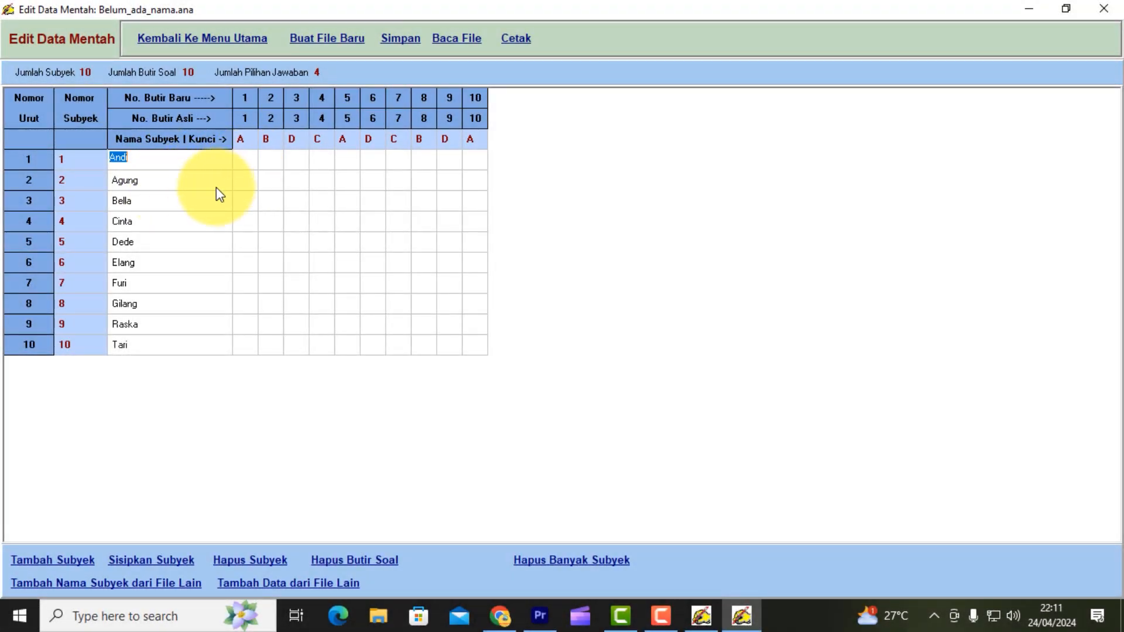
# Step: Enter the first subject's answers for items 1 to 10 as A, D, C, D, B, A, D, C, D, C
pyautogui.click(237, 168)
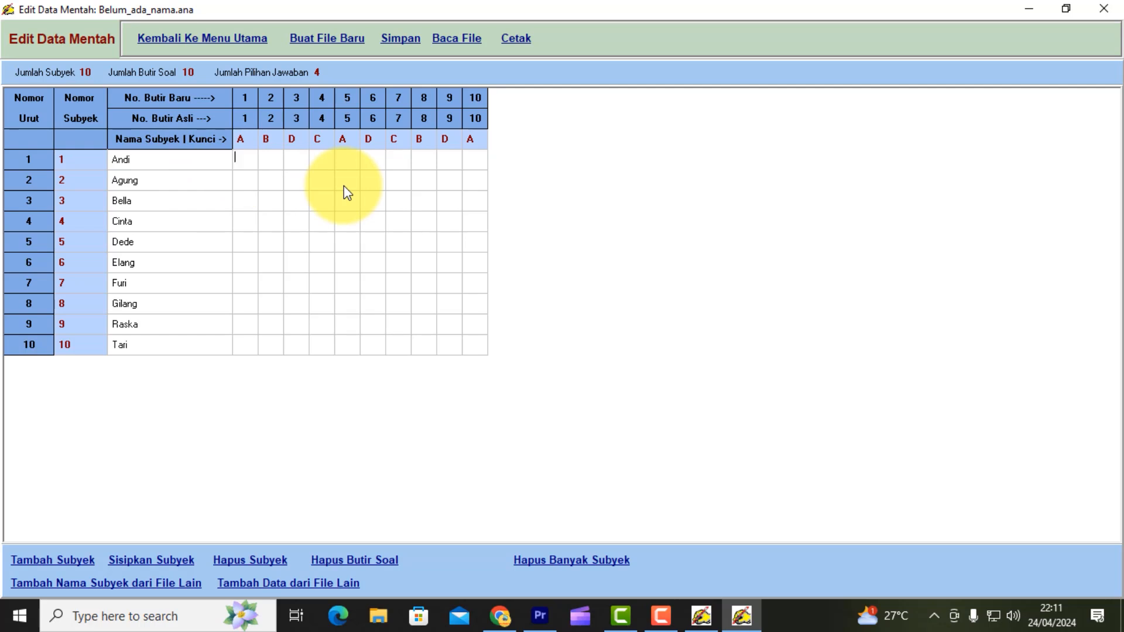
pyautogui.write('a')
pyautogui.press('Right')
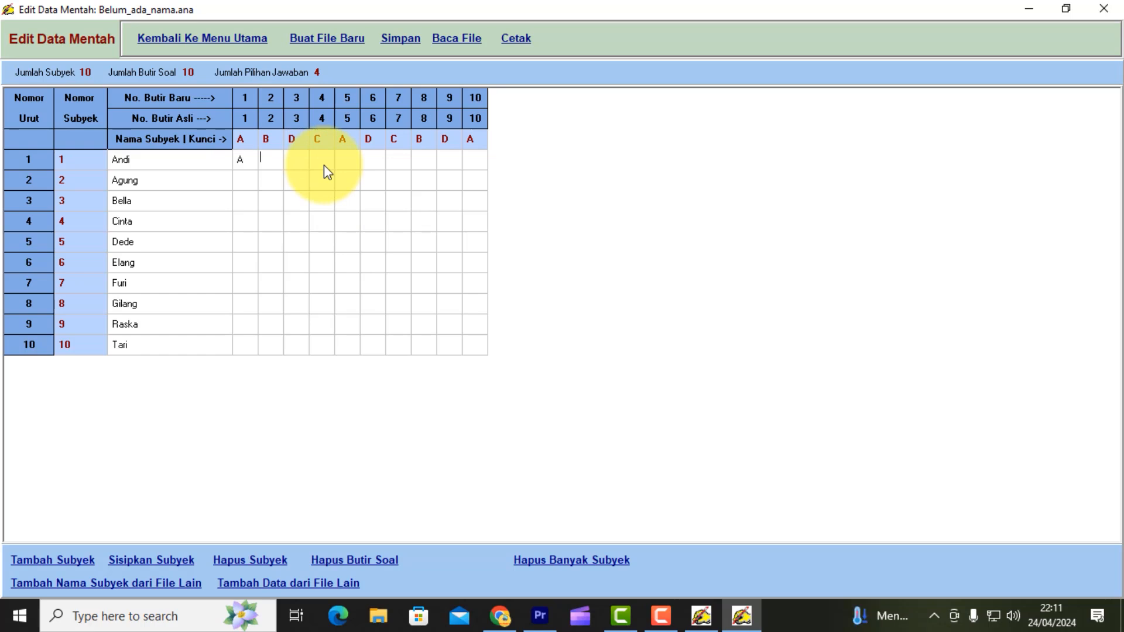
pyautogui.write('dcdbadcdc')
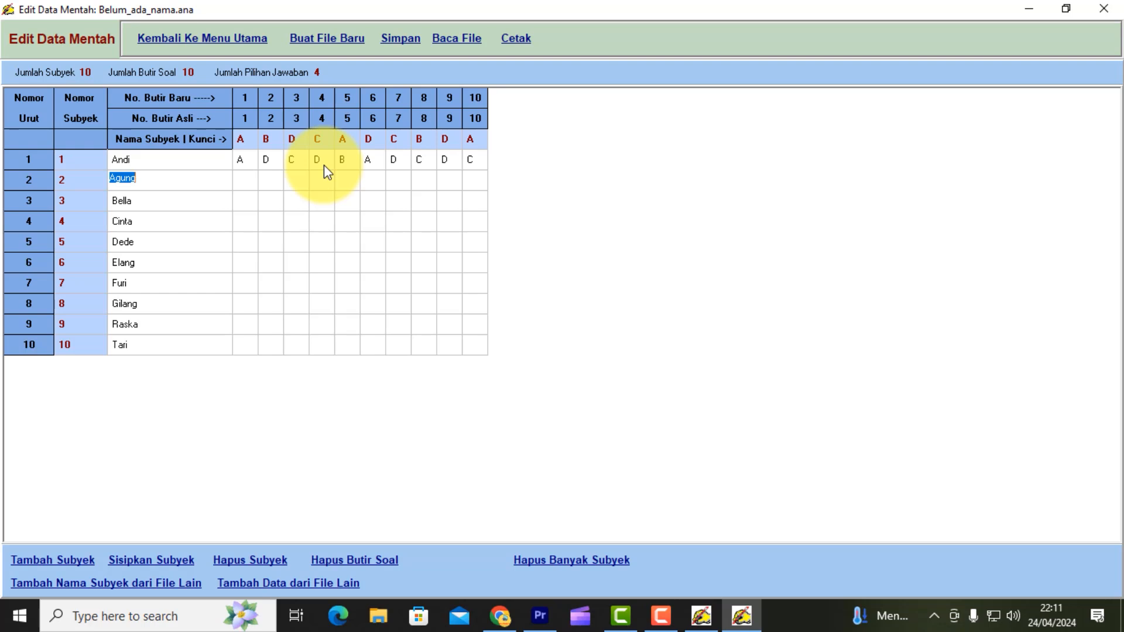
# Step: Enter the answers of subjects 2 to 6: AADCDBCDDA, DADBCDBDAA, DADDCBDCAA, ABDCADCBDA and ADCDCDABAC
pyautogui.press('Return')
pyautogui.write('aadcdbcdda')
pyautogui.press('Return')
pyautogui.write('dadbcdbdaa')
pyautogui.press('Return')
pyautogui.write('daddcbdcaa abdcadcbda adcDCDABAC')
# Step: Enter the answers of subjects 7 to 10: DDDACDBCDA, ADADCDCDBA, DDACDBCDAD and DDACDBCDAA
pyautogui.press('Return')
pyautogui.write('DDDACDBCDA')
pyautogui.press('Return')
pyautogui.write('ADADCDCDBA')
pyautogui.press('Return')
pyautogui.write('DDACDBCDADTari')
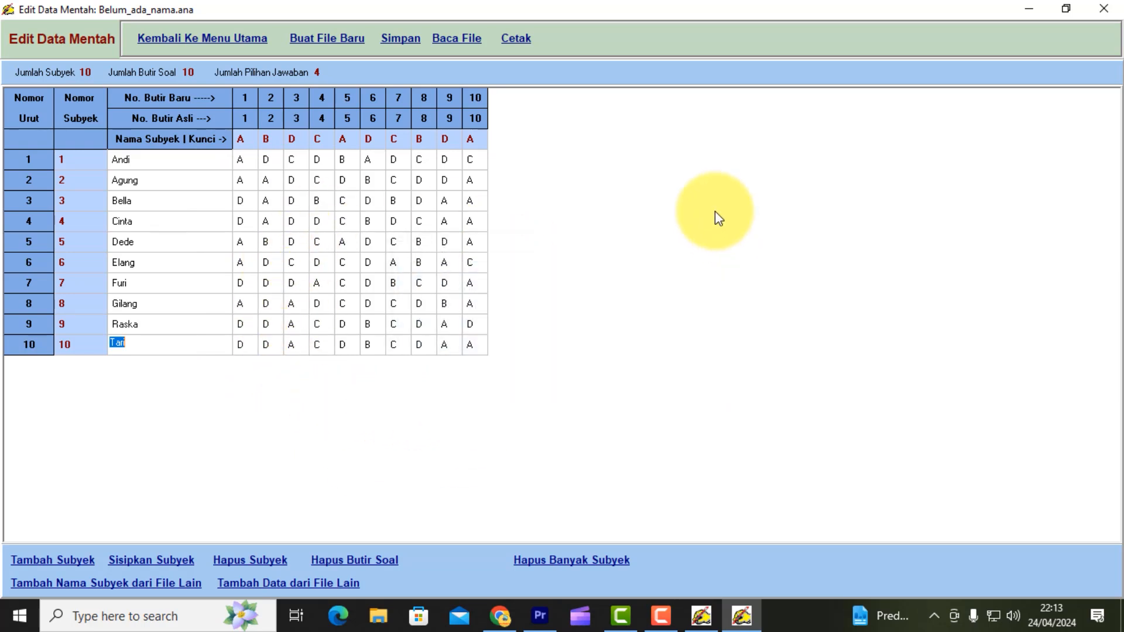
# Step: Start saving the entered data and name the file Bahasa Indonesia Kelas 6A.ana
pyautogui.click(402, 39)
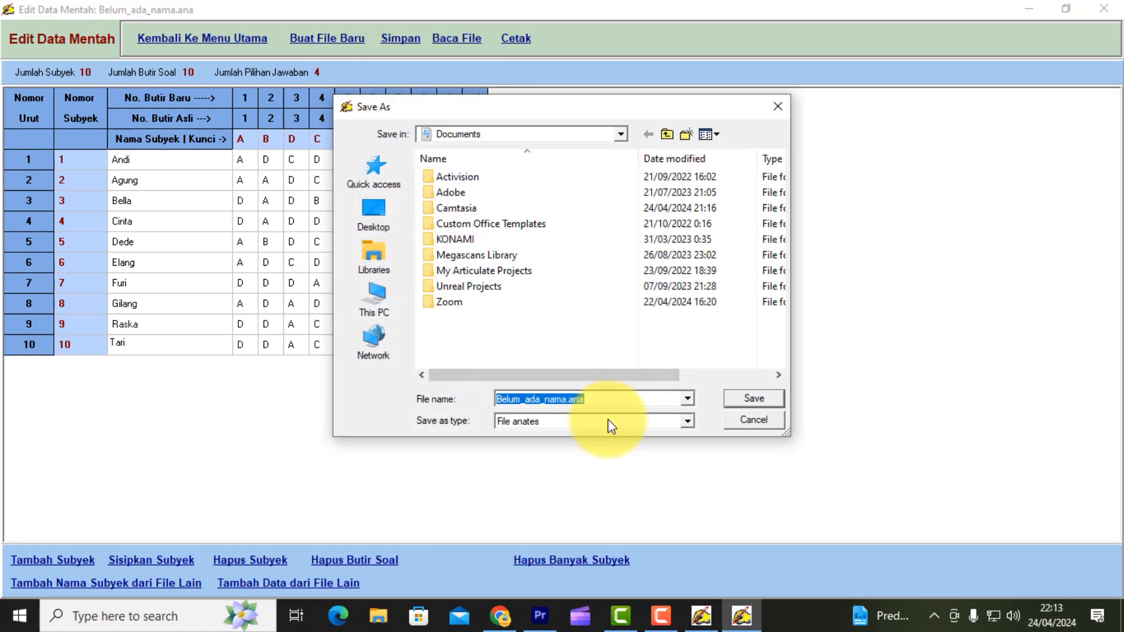
pyautogui.click(501, 403)
pyautogui.moveTo(498, 401); pyautogui.dragTo(568, 399)
pyautogui.write('bAHAA')
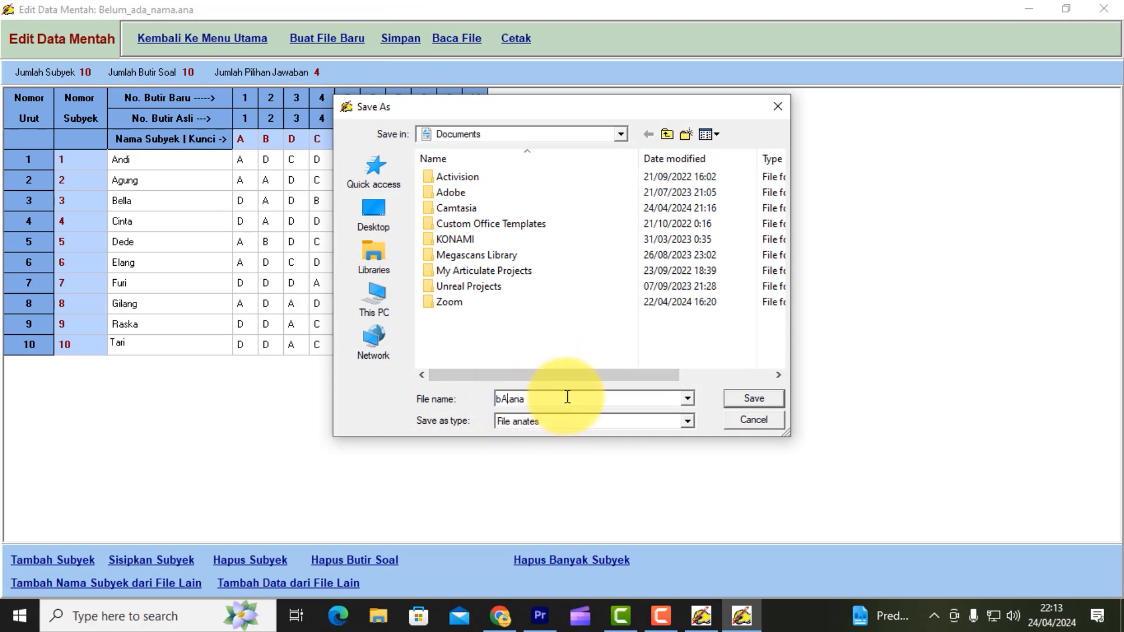
pyautogui.press('BackSpace')
pyautogui.press('BackSpace')
pyautogui.press('BackSpace')
pyautogui.press('BackSpace')
pyautogui.press('BackSpace')
pyautogui.write('Bahasa Indno')
pyautogui.press('BackSpace')
pyautogui.press('BackSpace')
pyautogui.write('onei')
pyautogui.write('sia Kelas')
pyautogui.write(' 6A')
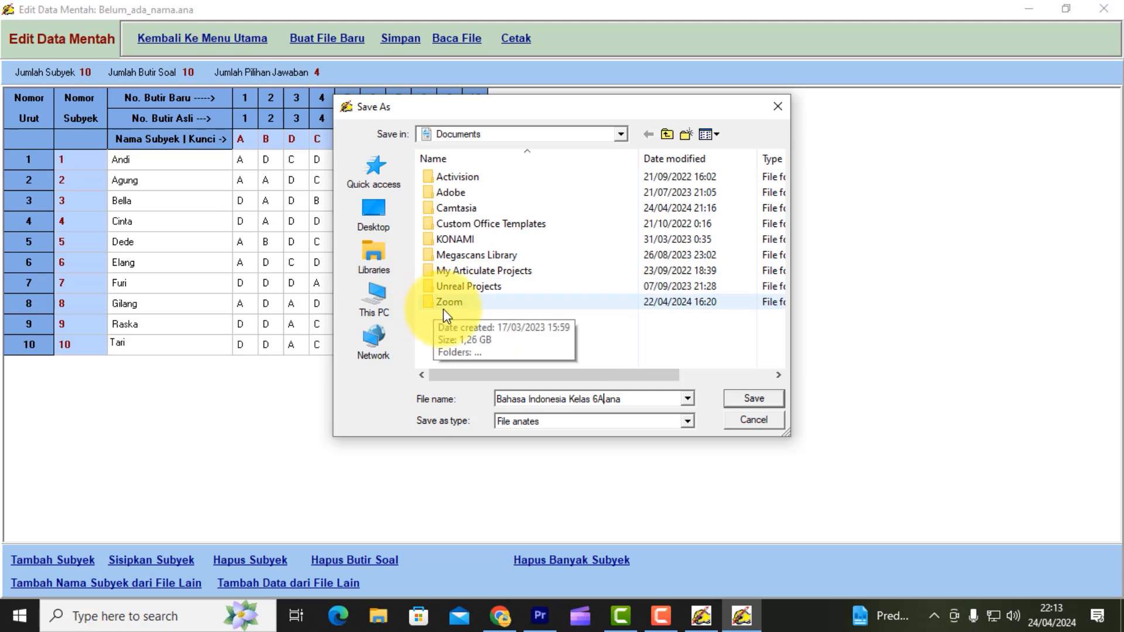
# Step: Choose the Documents library as the location and save the data file there
pyautogui.click(386, 268)
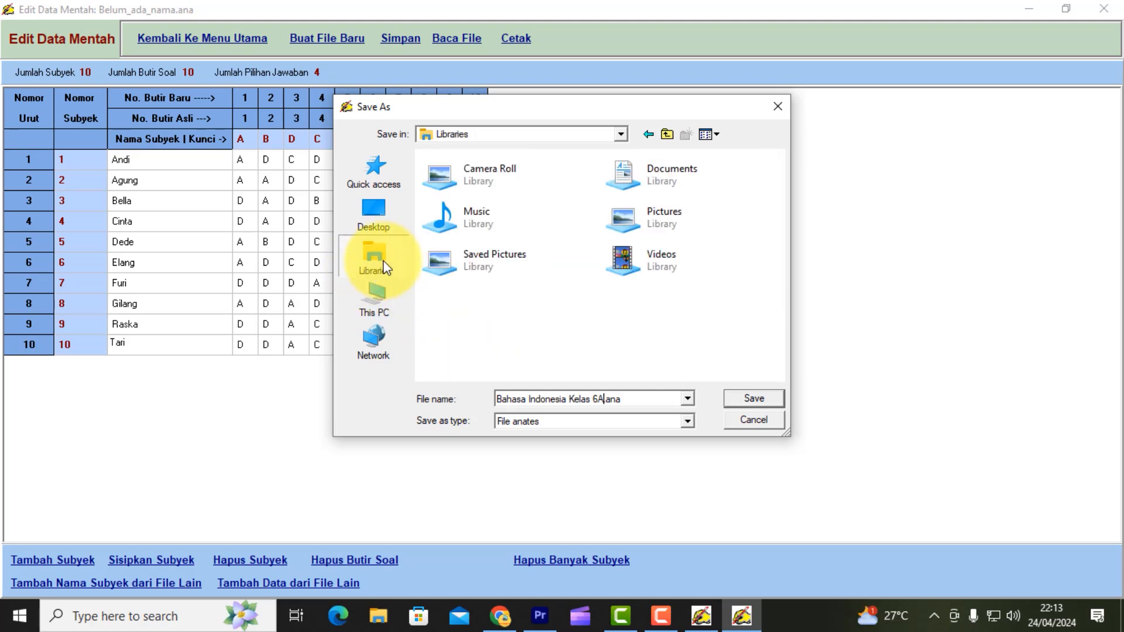
pyautogui.click(668, 173)
pyautogui.click(735, 399)
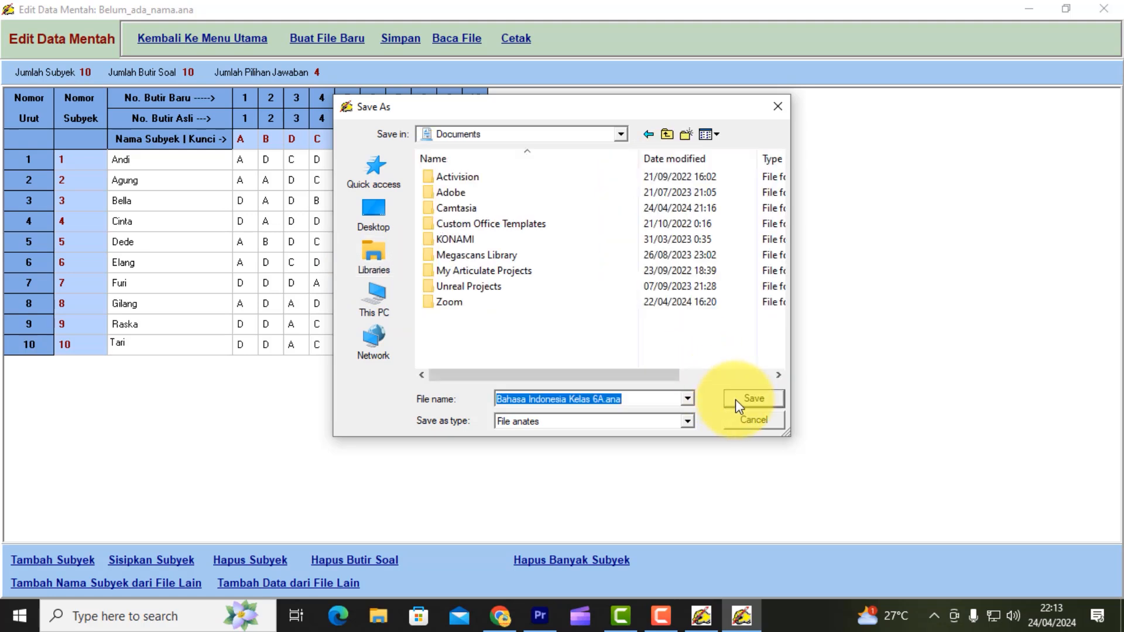
pyautogui.click(735, 400)
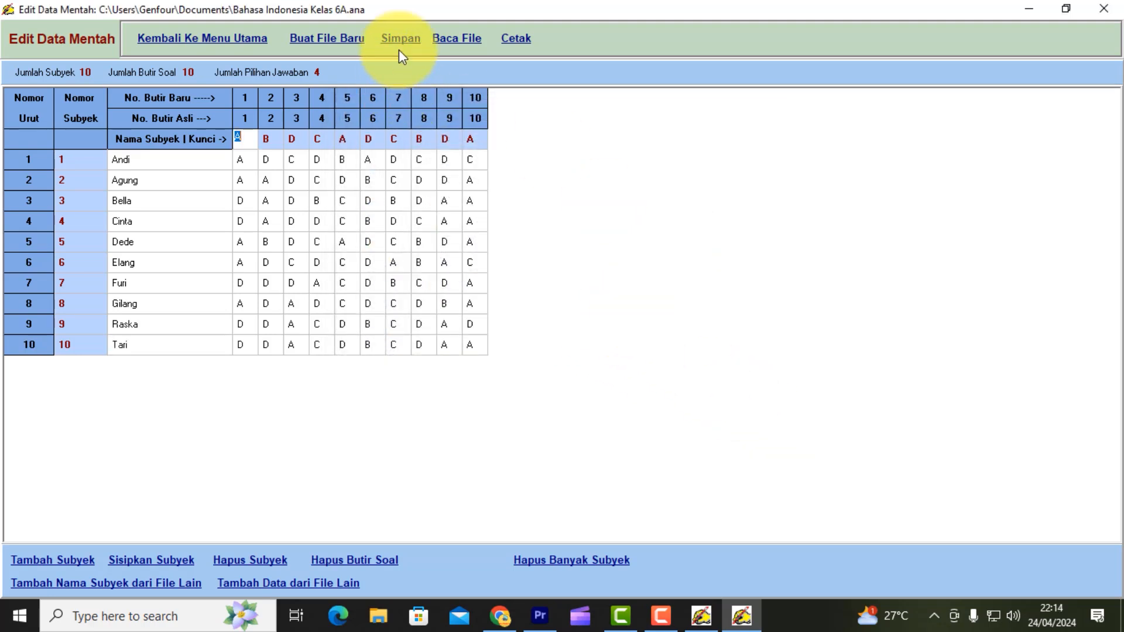
# Step: Leave the raw data editor, score the answers with Penyekoran Data, and return to the main menu
pyautogui.click(194, 47)
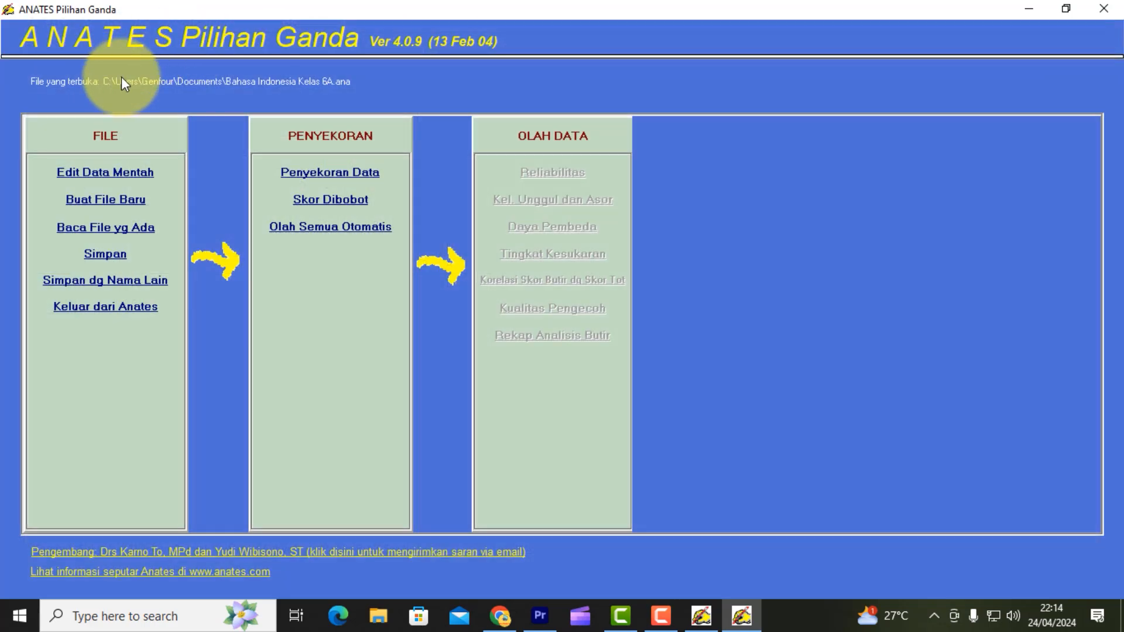
pyautogui.click(334, 174)
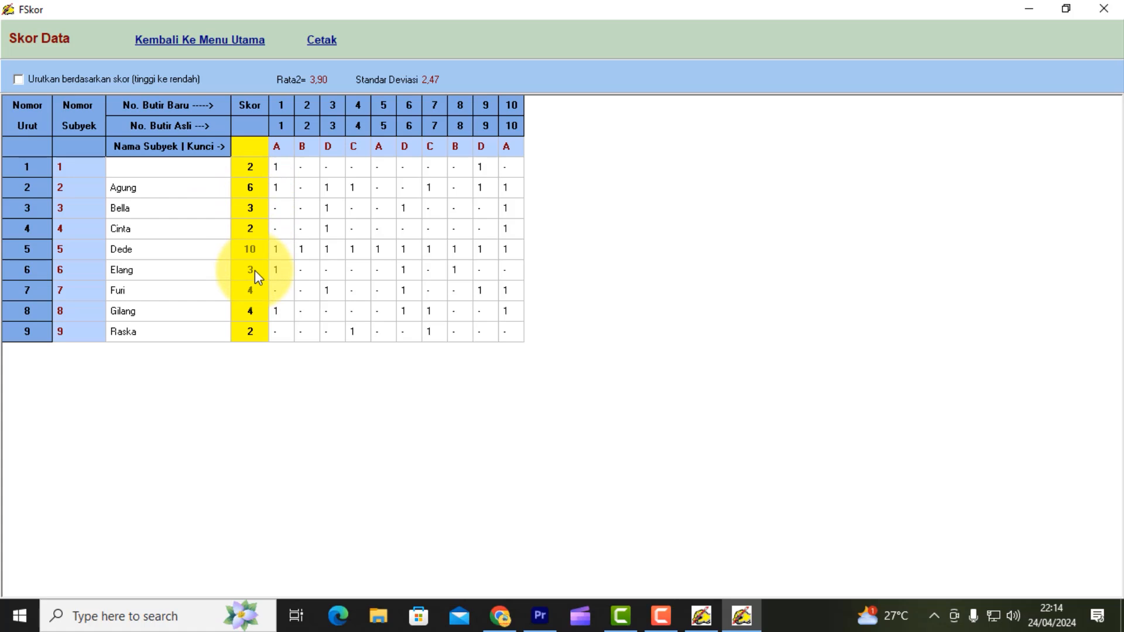
pyautogui.click(226, 39)
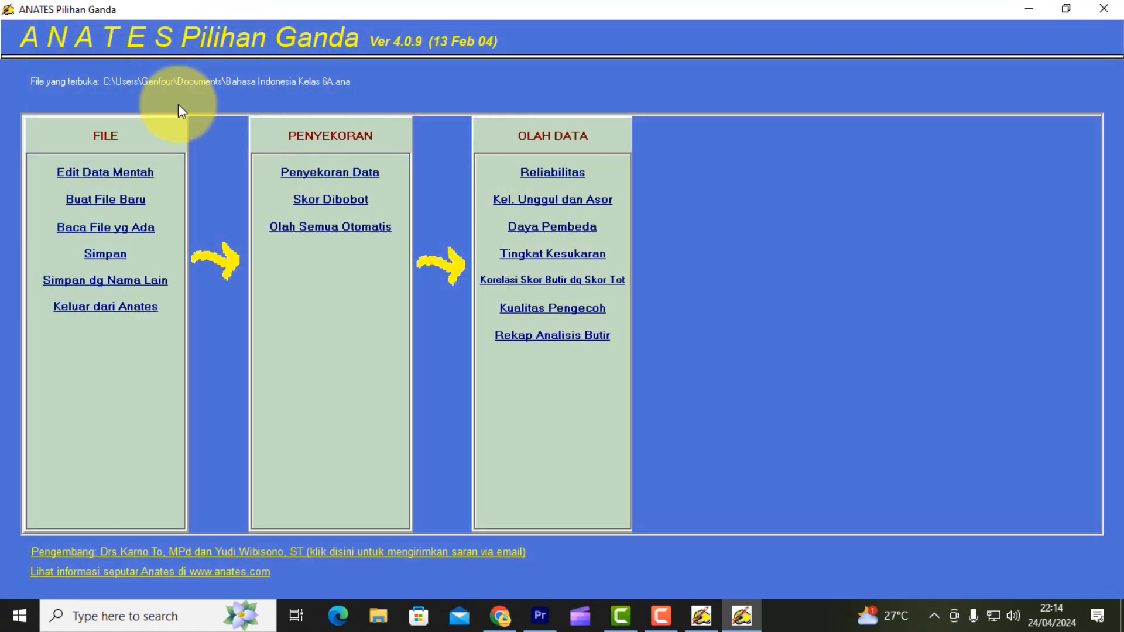
# Step: In the weighted scoring (Skor Dibobot), set the weight of a correct answer to 10 and return to the main menu
pyautogui.click(332, 200)
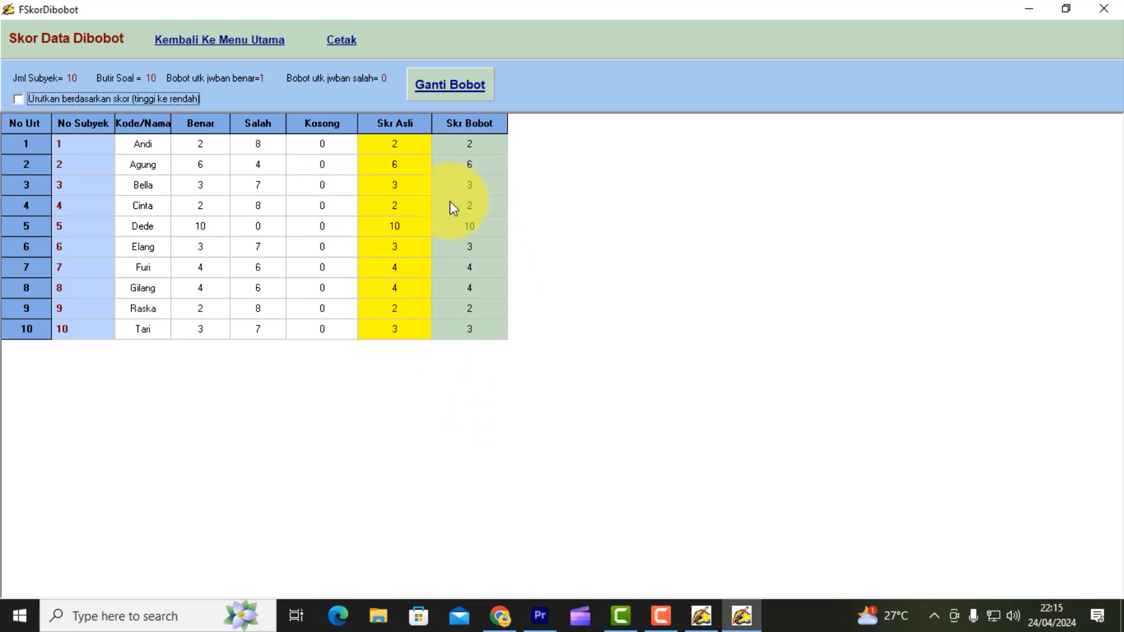
pyautogui.click(456, 94)
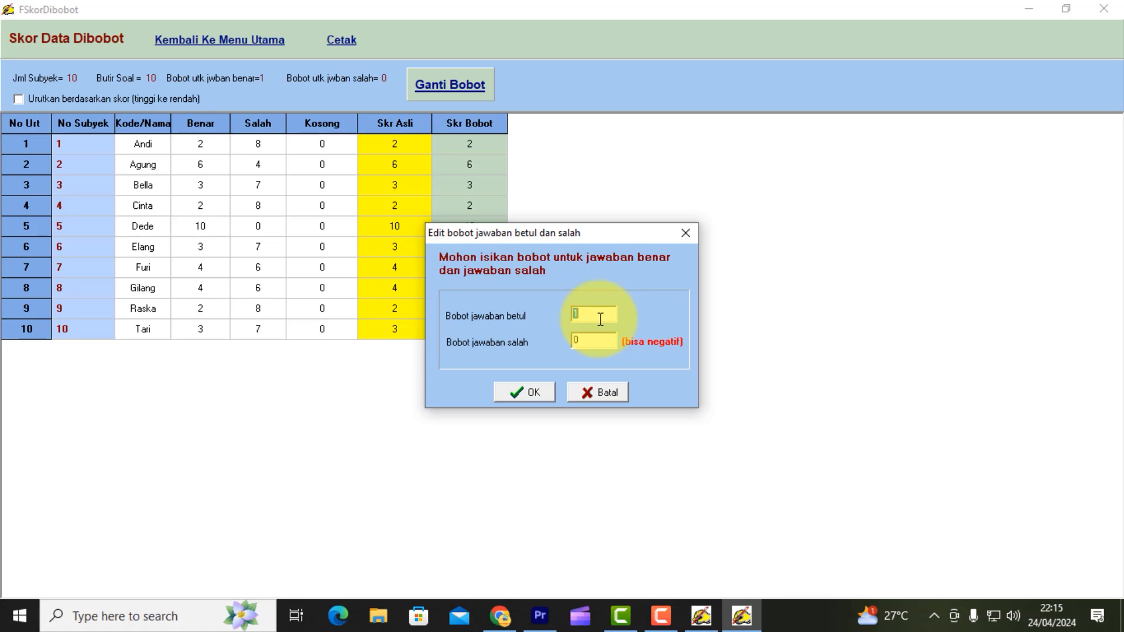
pyautogui.click(582, 342)
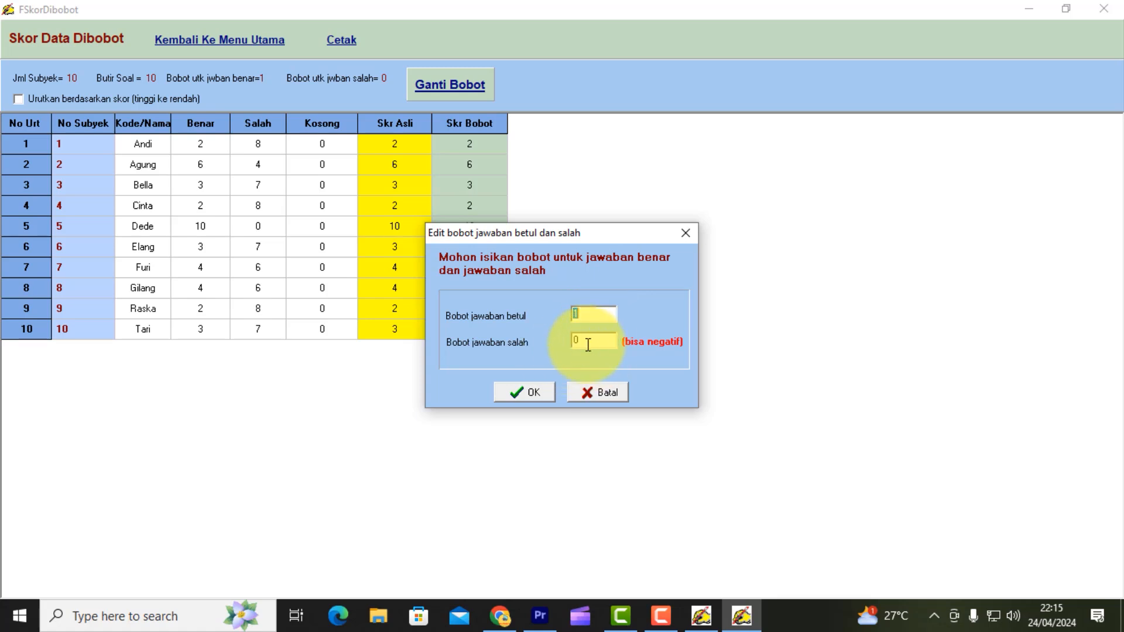
pyautogui.click(591, 317)
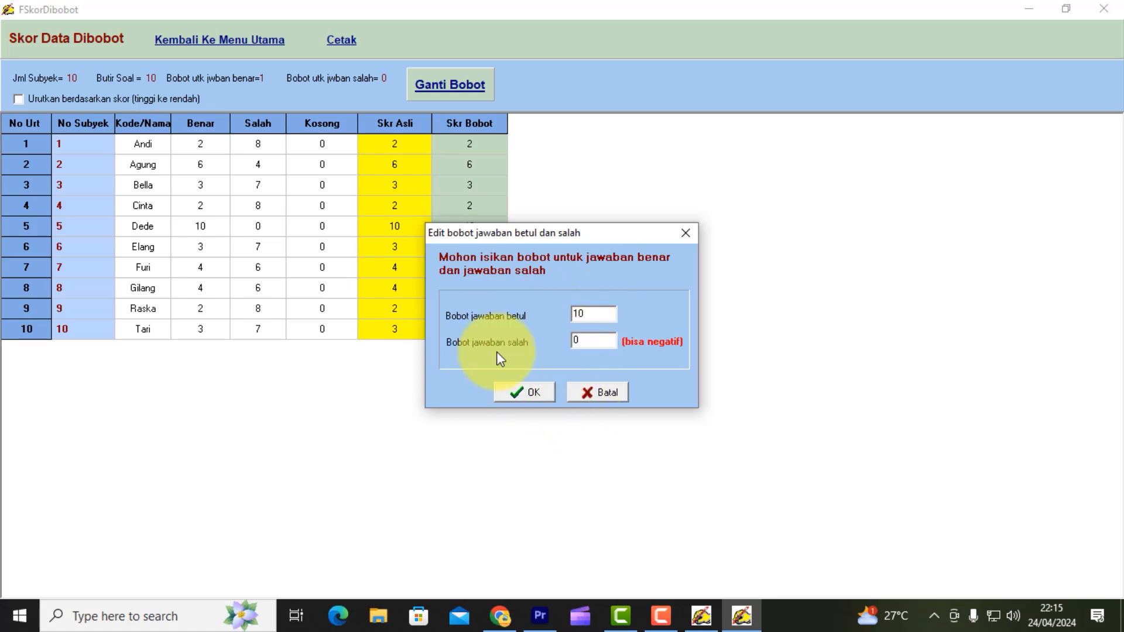
pyautogui.click(518, 392)
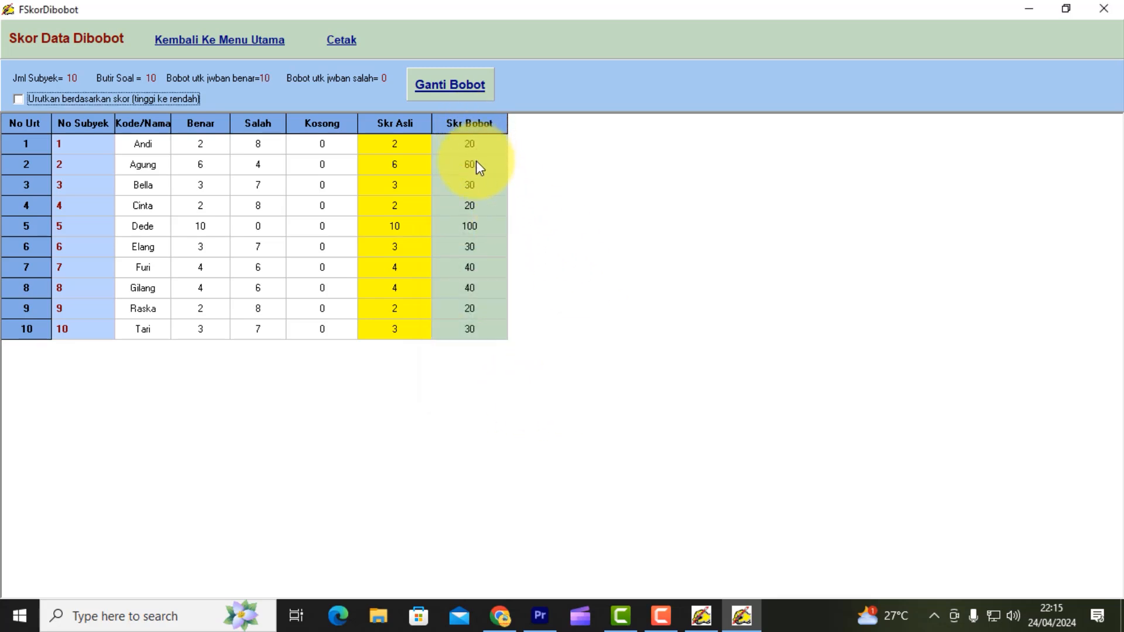
pyautogui.click(233, 45)
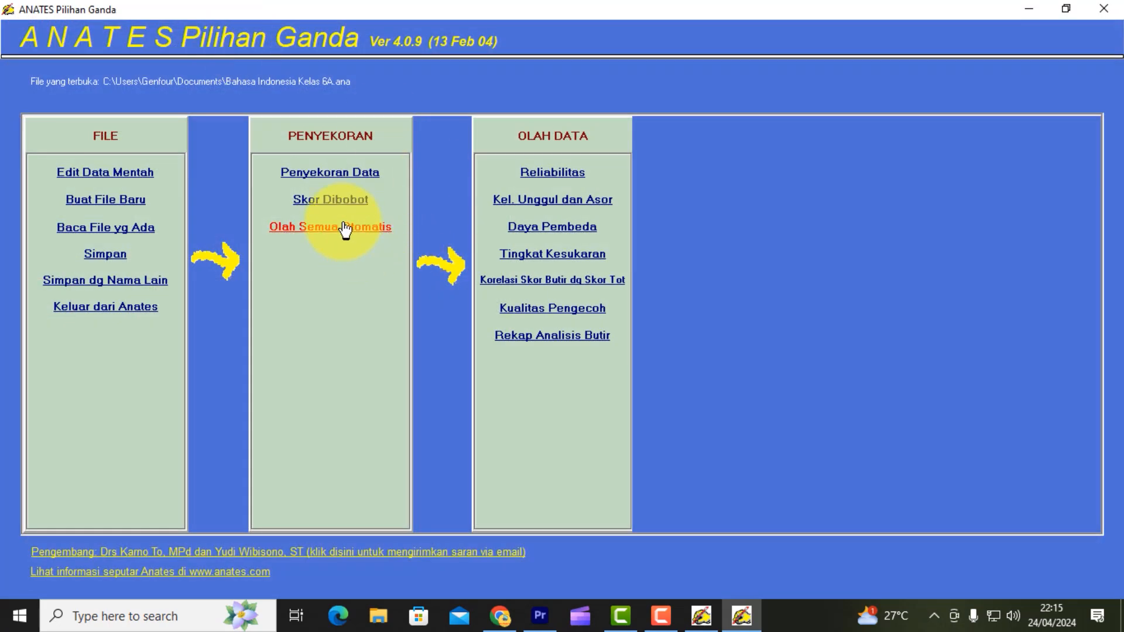
# Step: Run Olah Semua Otomatis, examine the weighted scores and test reliability in the report preview, and return to the main menu
pyautogui.click(345, 230)
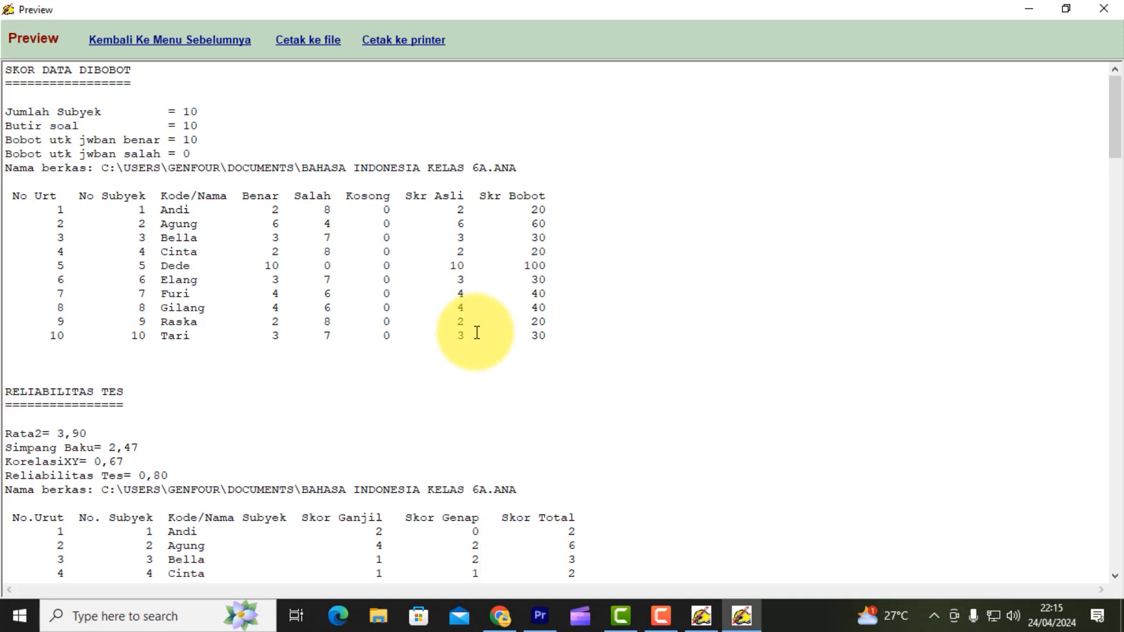
pyautogui.scroll(-6, 477, 333)
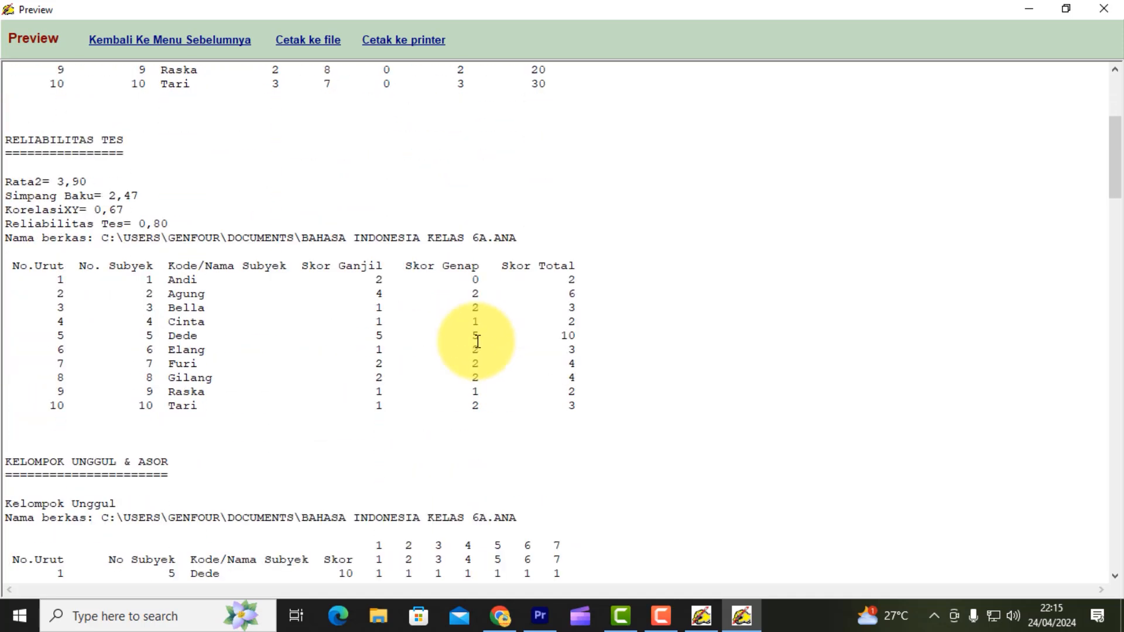
pyautogui.scroll(-1, 477, 346)
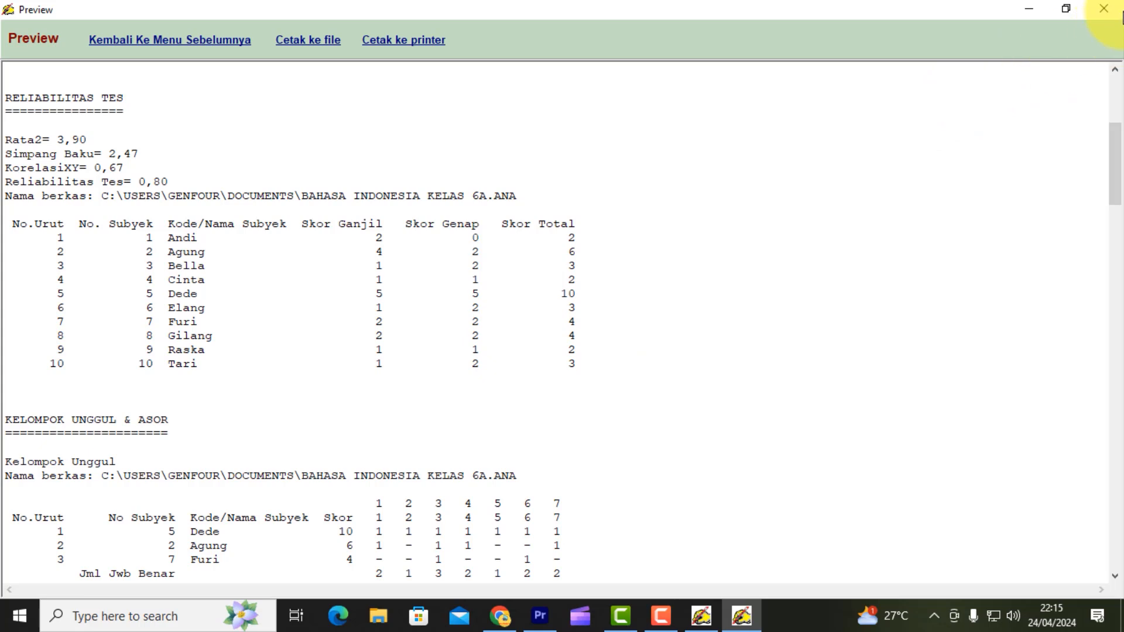
pyautogui.scroll(7, 339, 271)
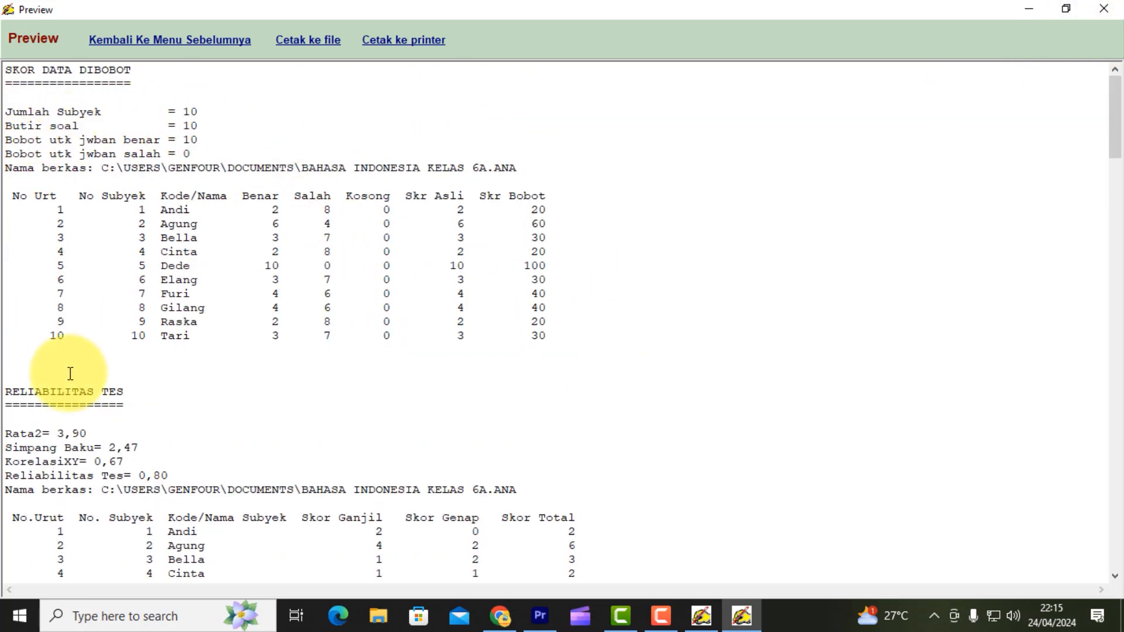
pyautogui.scroll(-2, 71, 374)
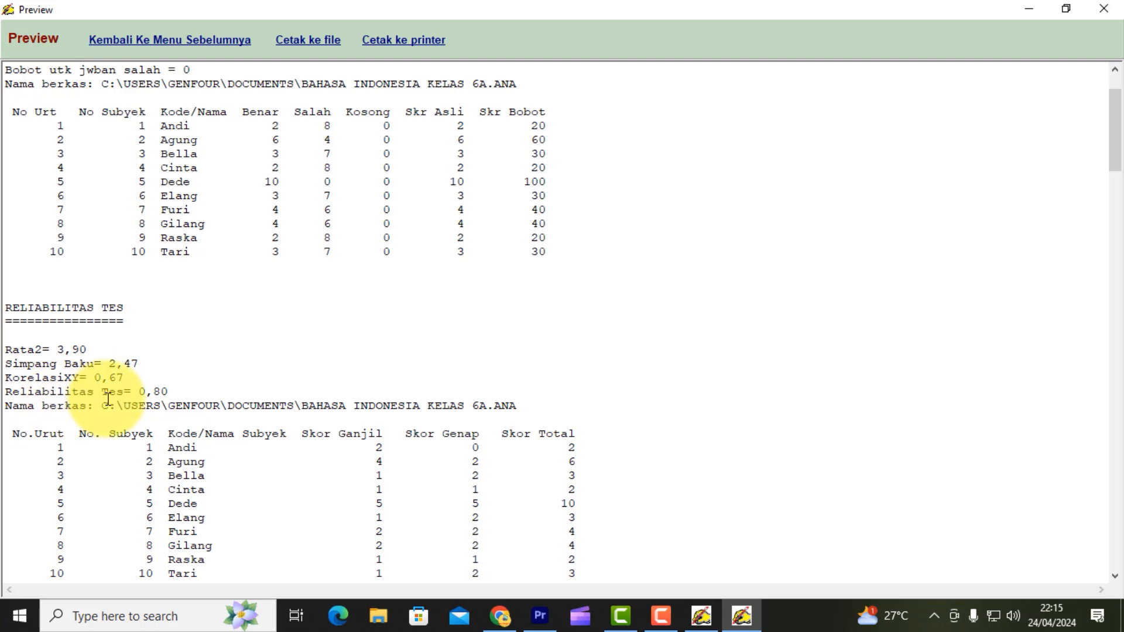
pyautogui.scroll(-2, 83, 429)
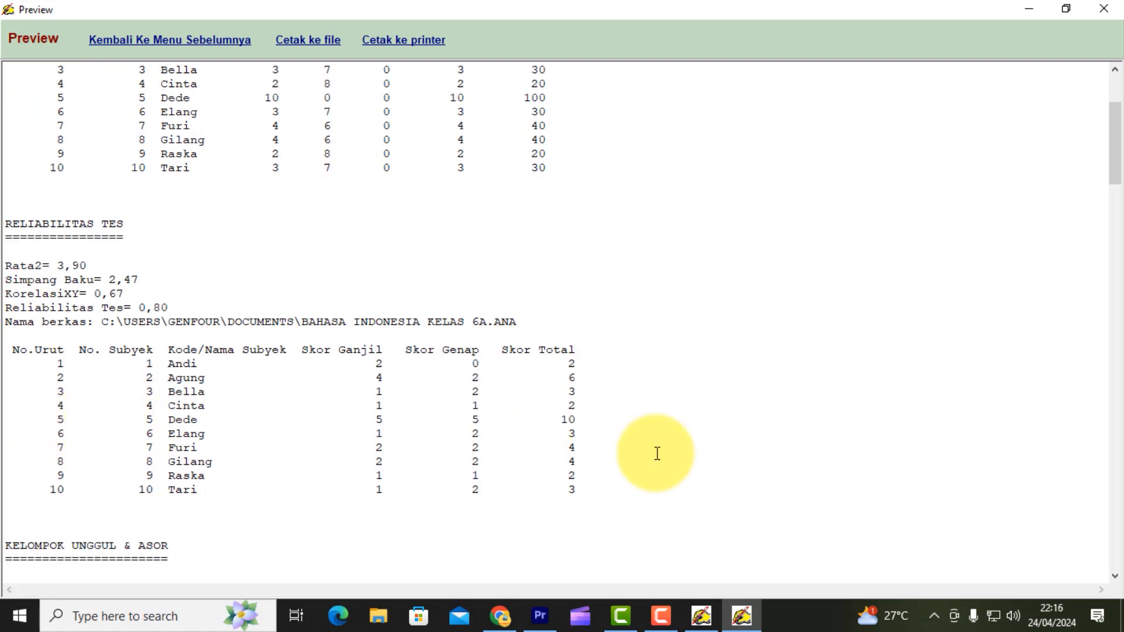
pyautogui.scroll(3, 621, 334)
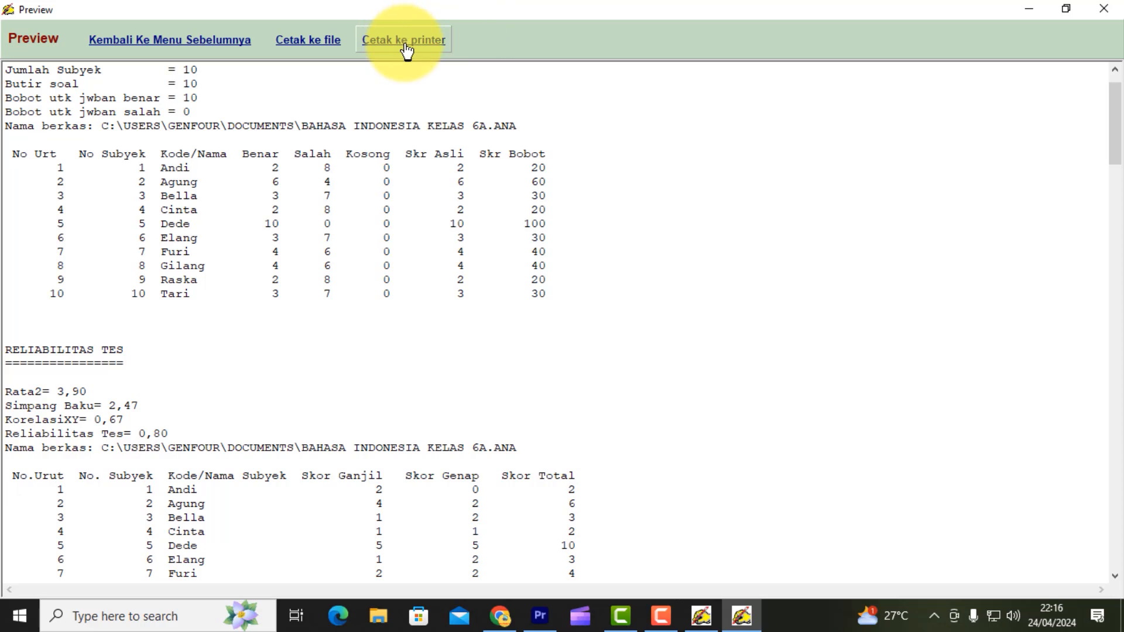
pyautogui.click(216, 41)
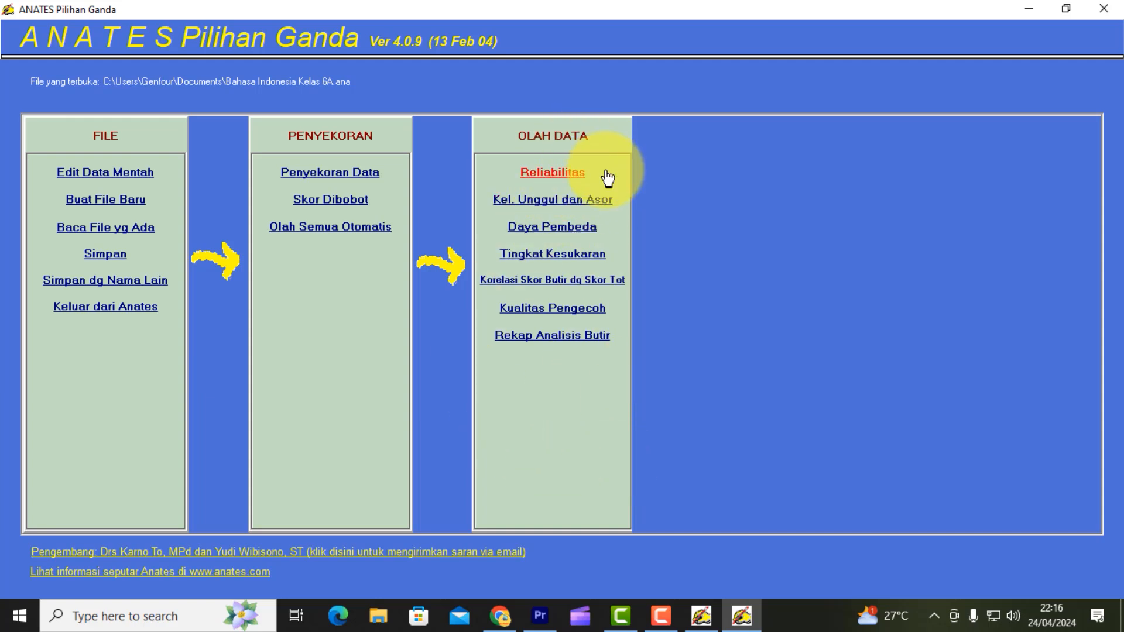
# Step: View the test reliability results and the upper and lower group tables (Kel. Unggul dan Asor), returning to the main menu
pyautogui.click(553, 174)
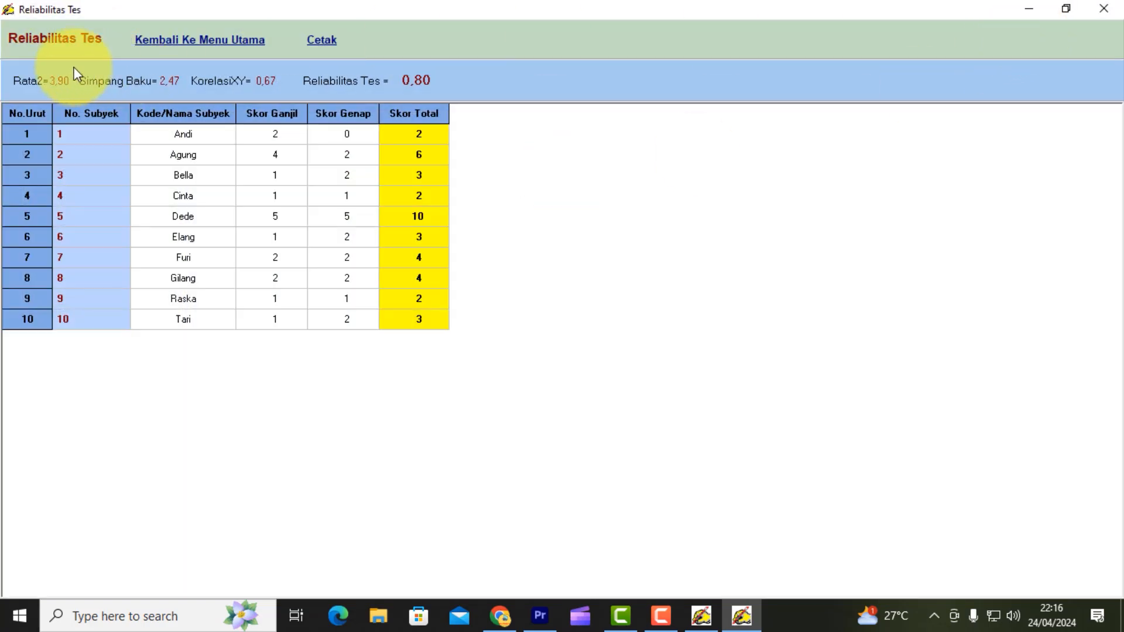
pyautogui.click(164, 40)
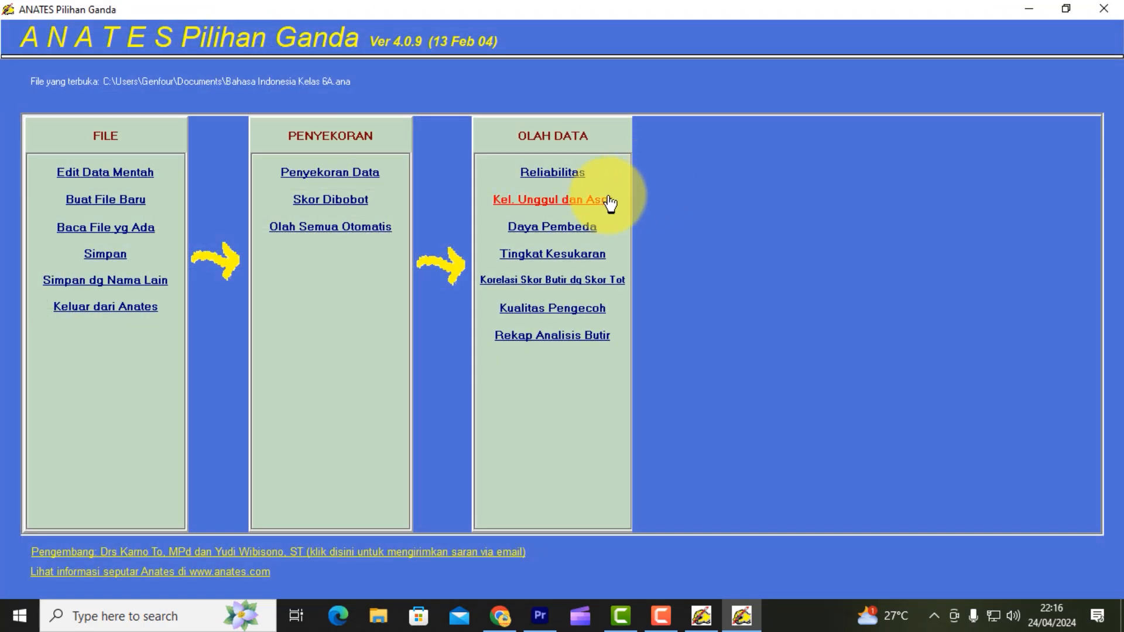
pyautogui.click(572, 202)
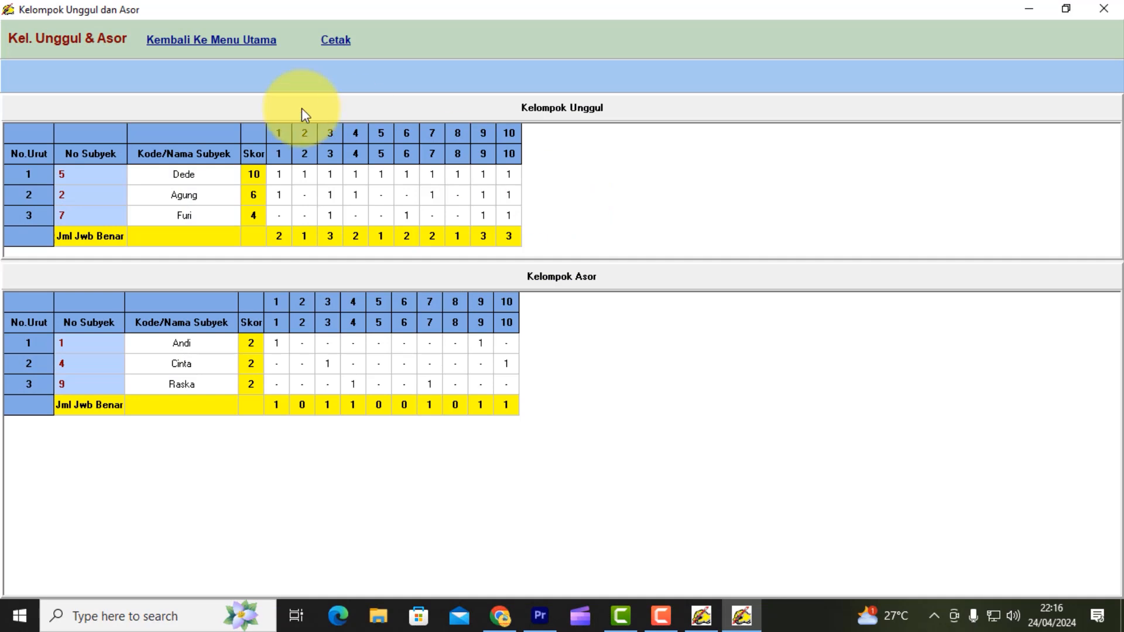
pyautogui.click(210, 43)
pyautogui.click(583, 205)
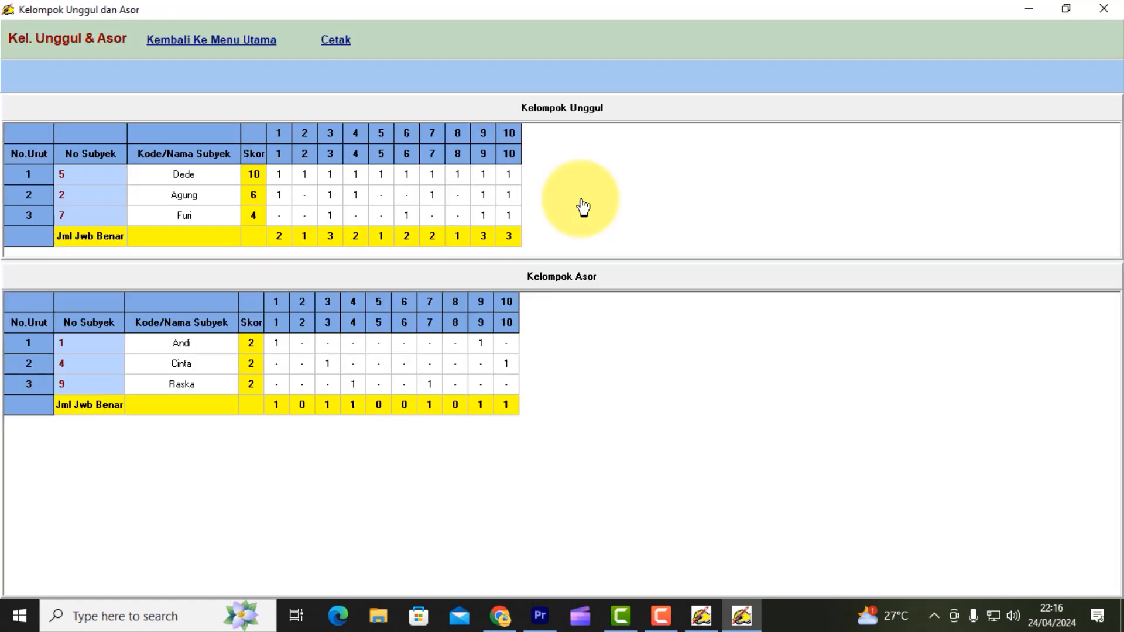
pyautogui.click(182, 44)
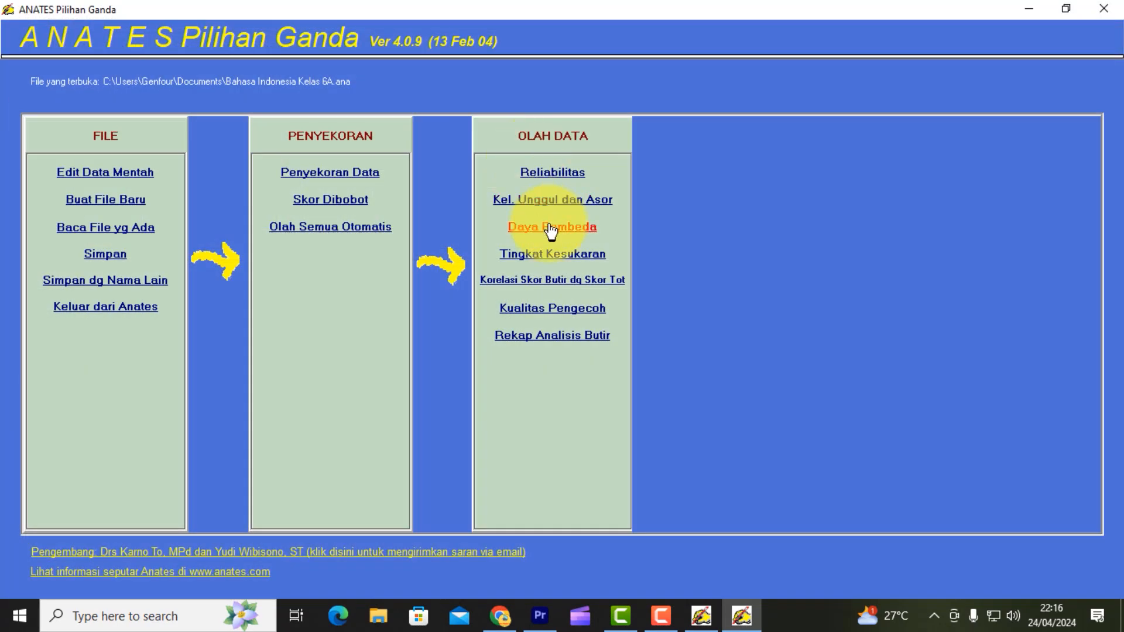
# Step: View the items' discrimination indices (Daya Pembeda) and difficulty levels (Tingkat Kesukaran), returning to the main menu
pyautogui.click(548, 228)
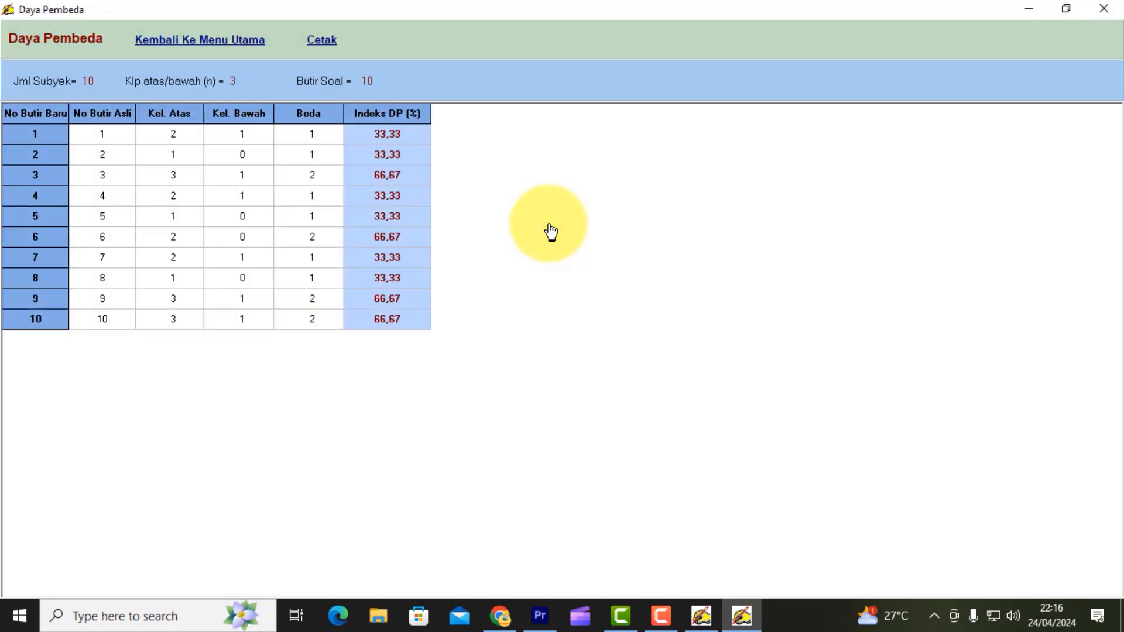
pyautogui.click(183, 42)
pyautogui.click(568, 258)
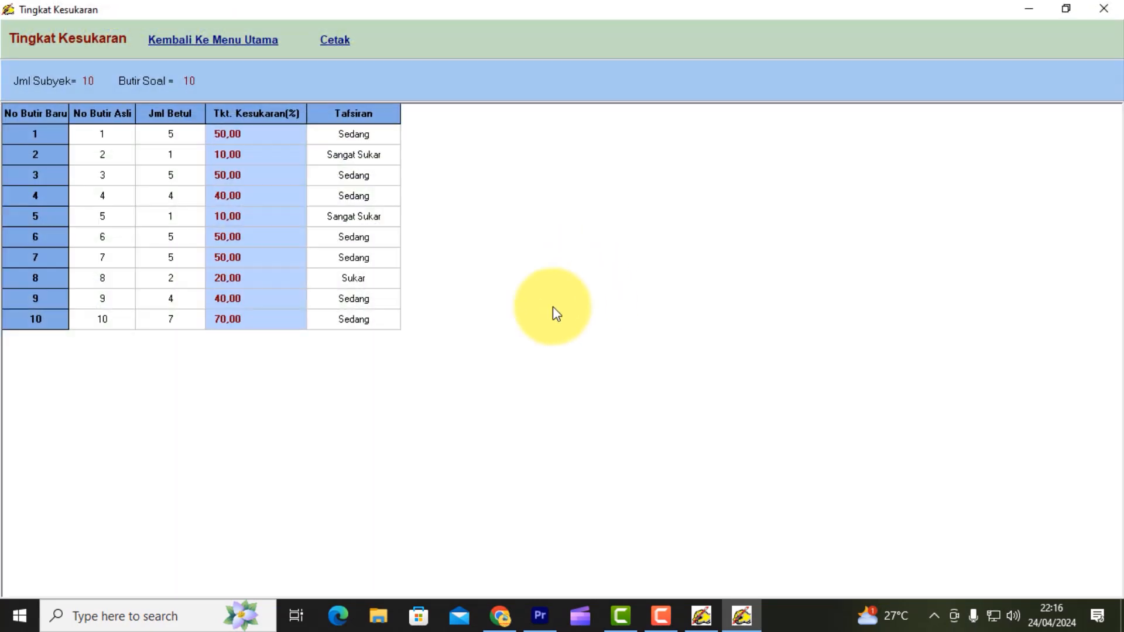
pyautogui.click(183, 42)
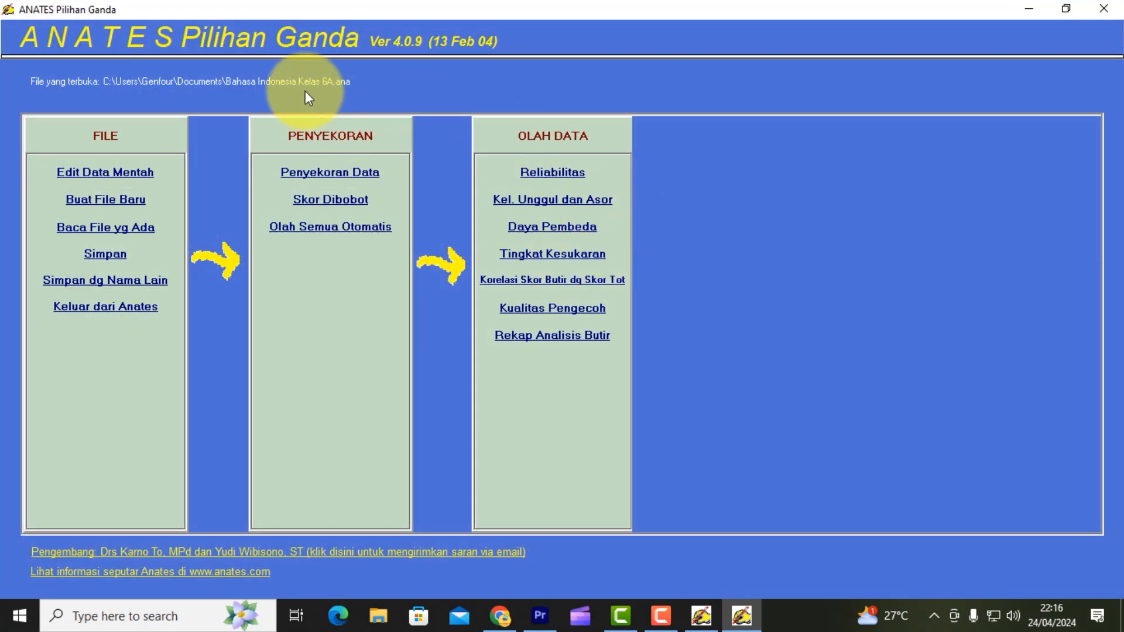
pyautogui.click(537, 261)
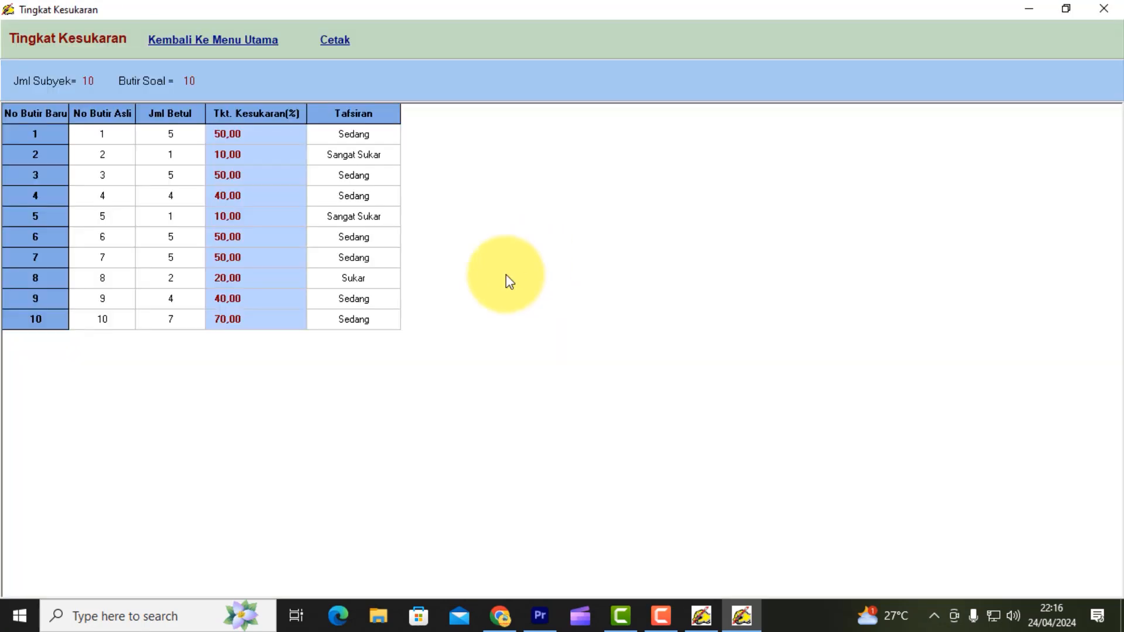
pyautogui.click(188, 51)
# Step: View the correlation of item scores with the total score and the distractor quality (Kualitas Pengecoh), returning to the main menu
pyautogui.click(511, 280)
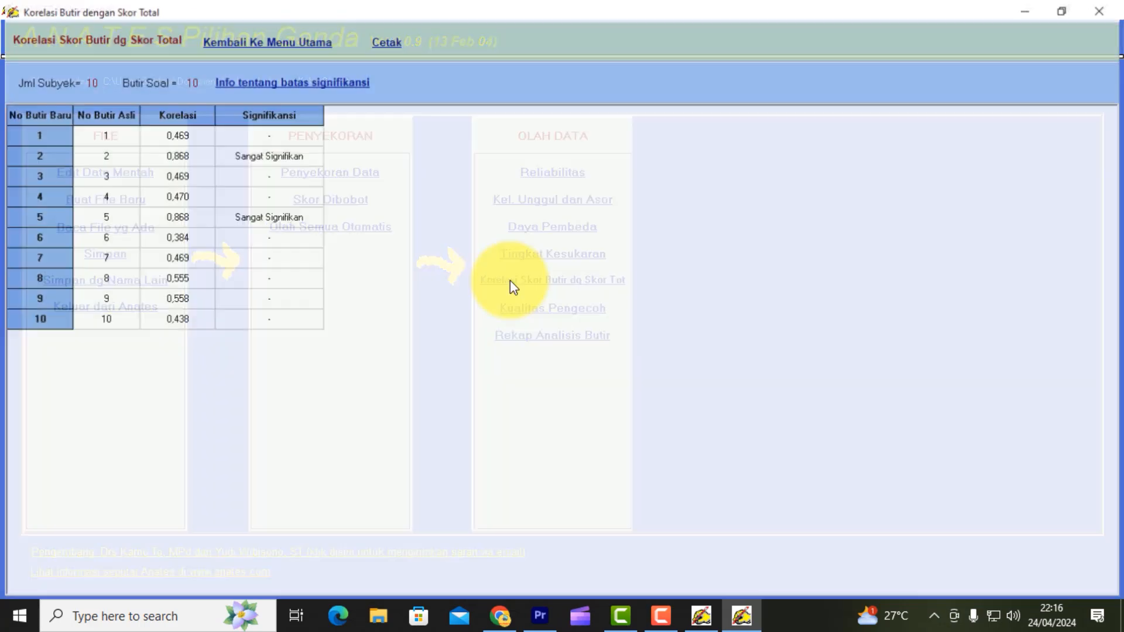
pyautogui.click(233, 46)
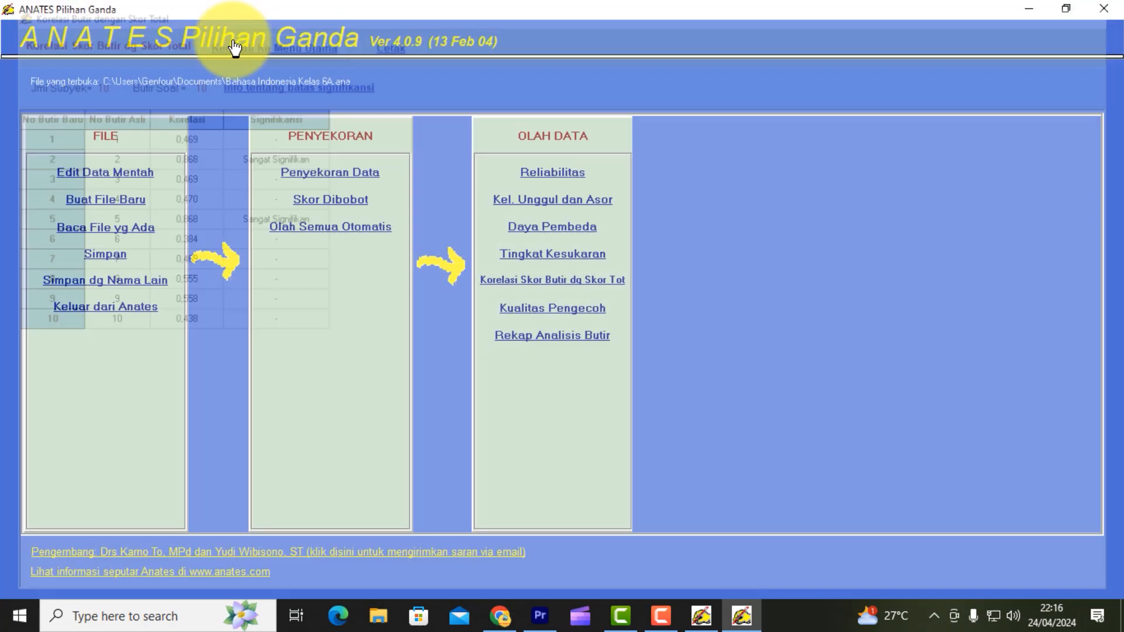
pyautogui.click(548, 311)
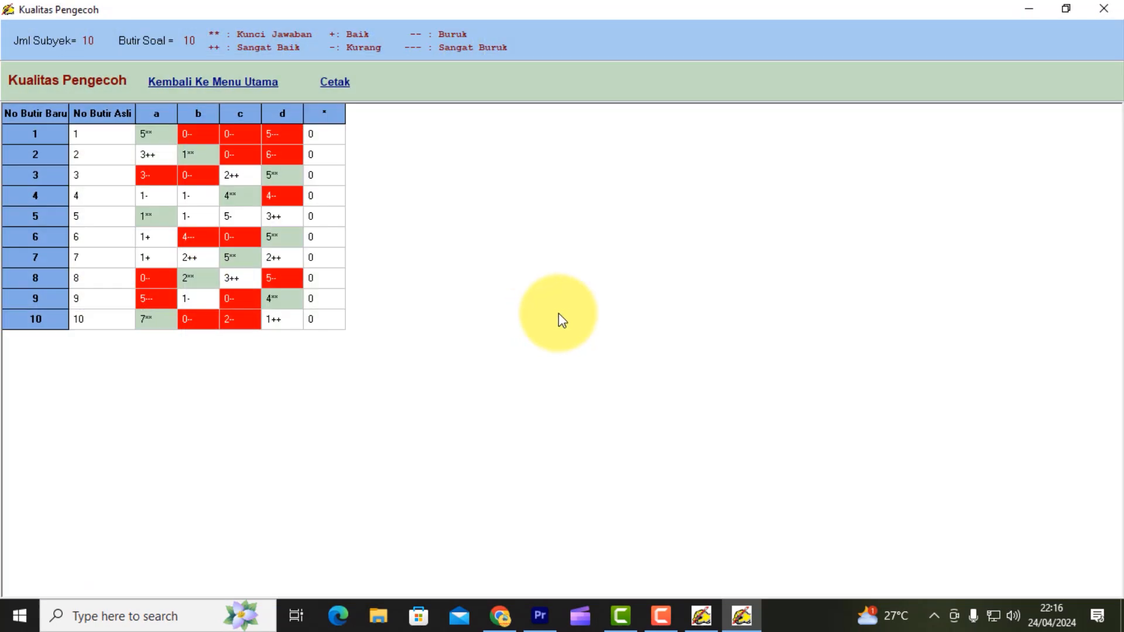
pyautogui.click(190, 83)
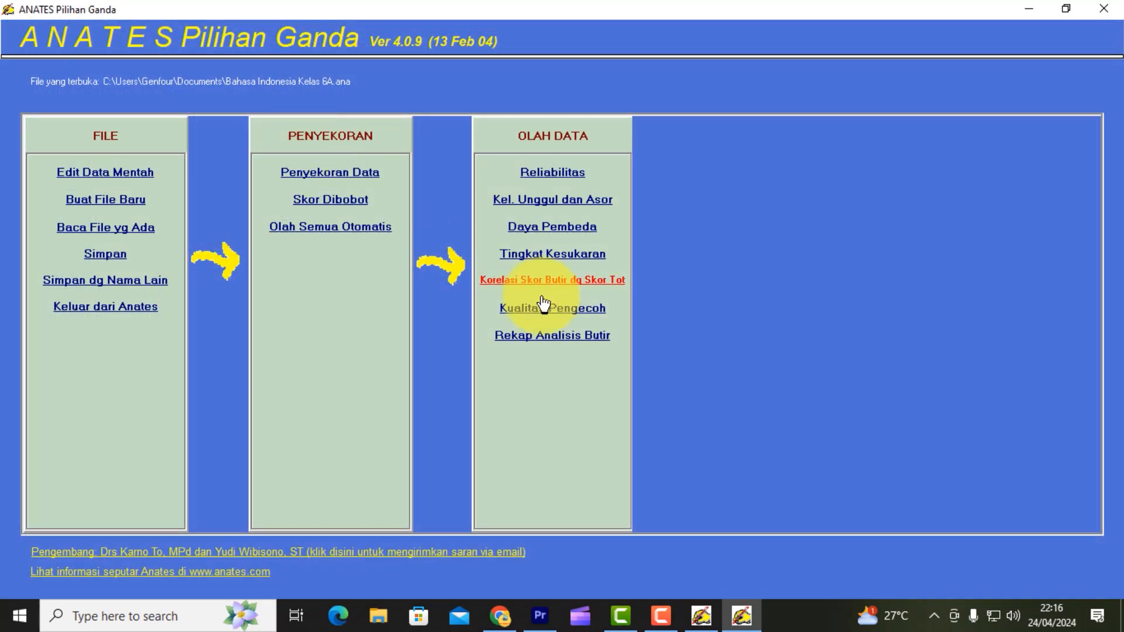
# Step: Review the summary of the item analysis (Rekap Analisis Butir) and return to the main menu
pyautogui.click(545, 337)
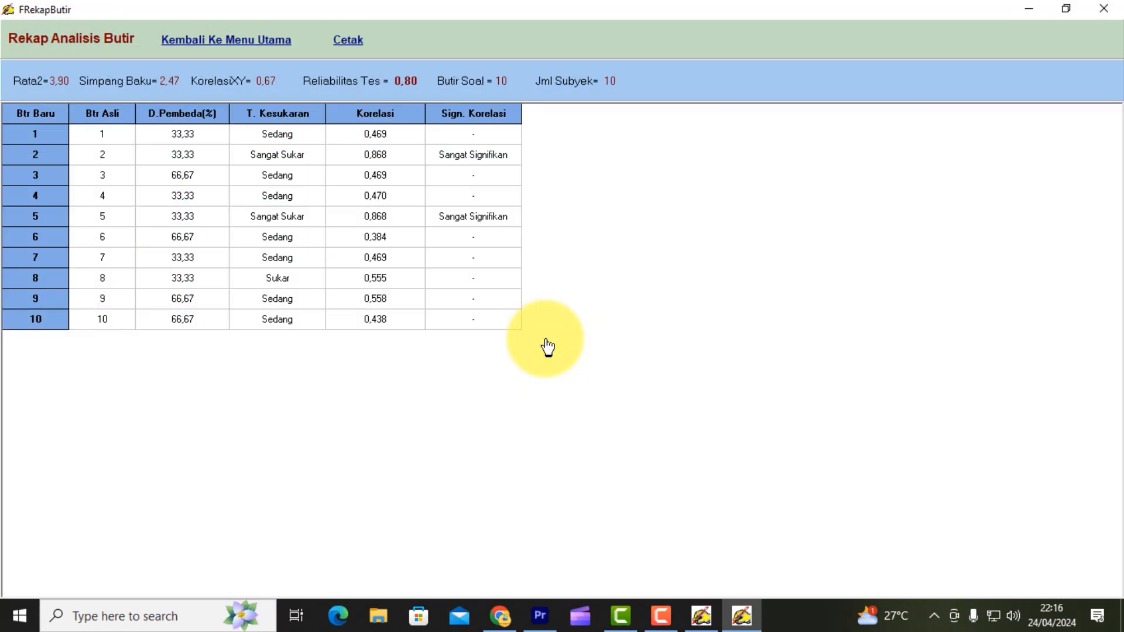
pyautogui.click(203, 41)
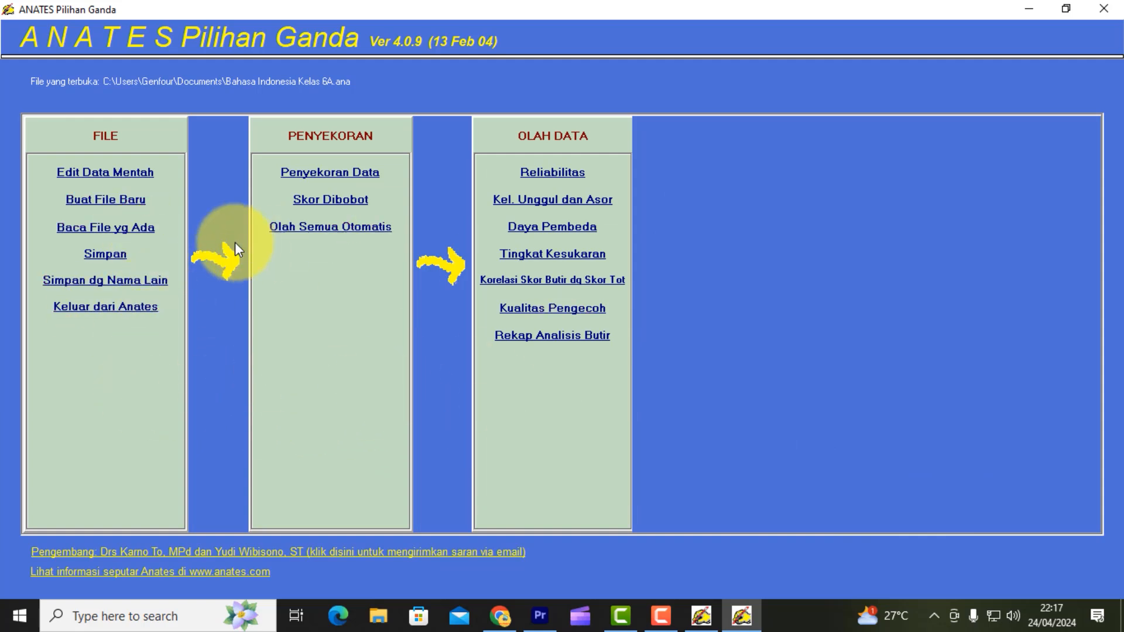
# Step: Open the setup for a new file with its subject, item and answer-option counts, and cancel it
pyautogui.click(106, 199)
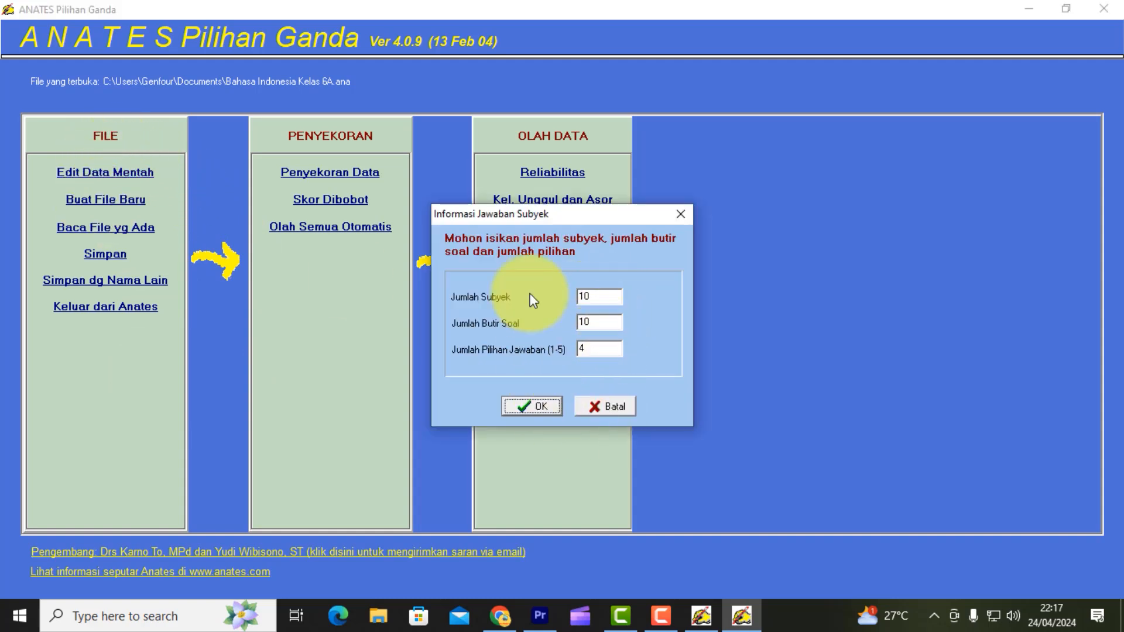
pyautogui.click(612, 407)
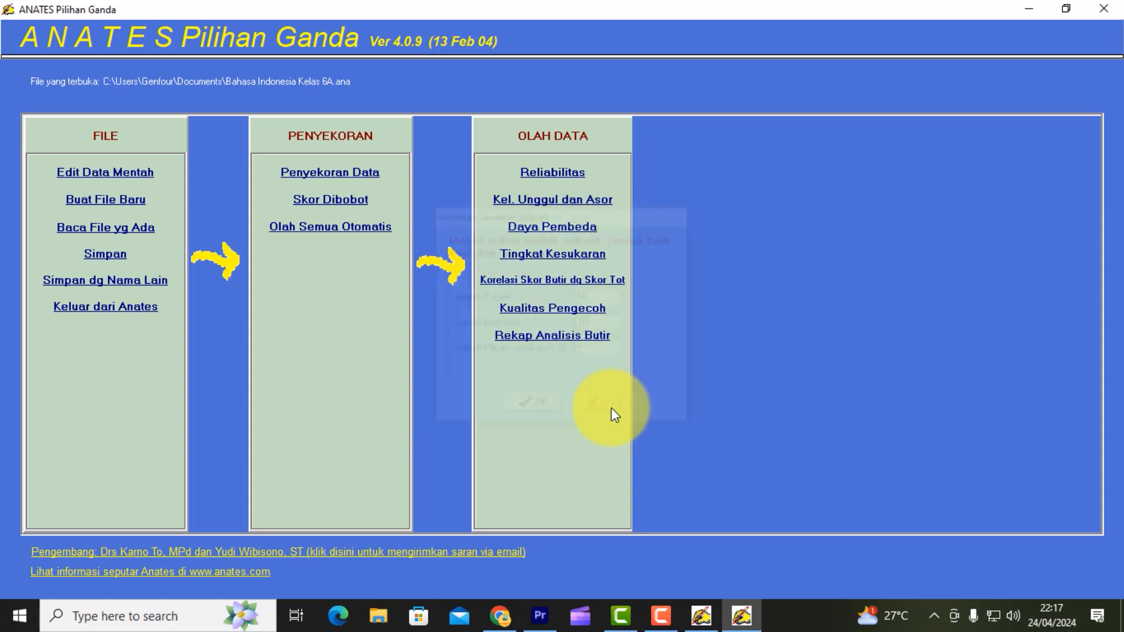